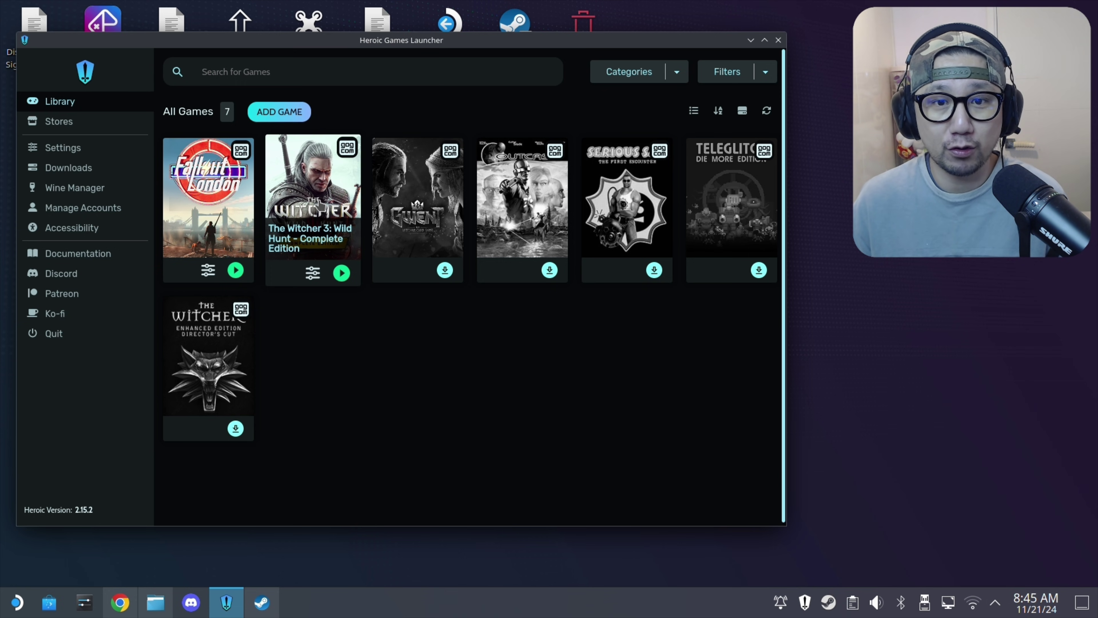
Launch The Witcher 3: Wild Hunt - Complete Edition from the game library and start it through its own launcher.
click(331, 184)
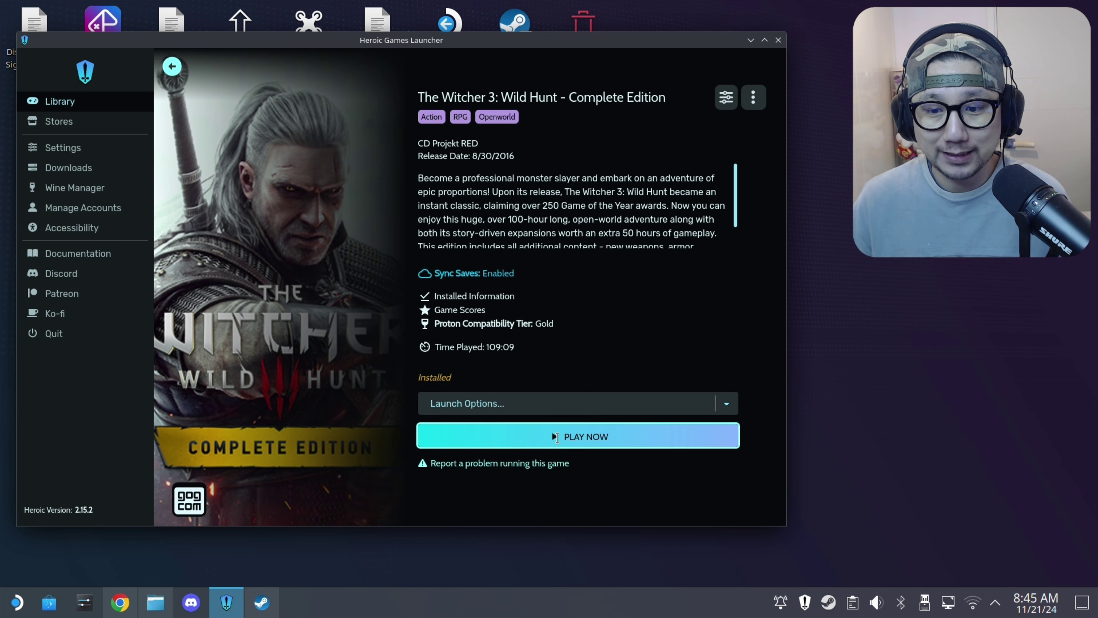
click(555, 436)
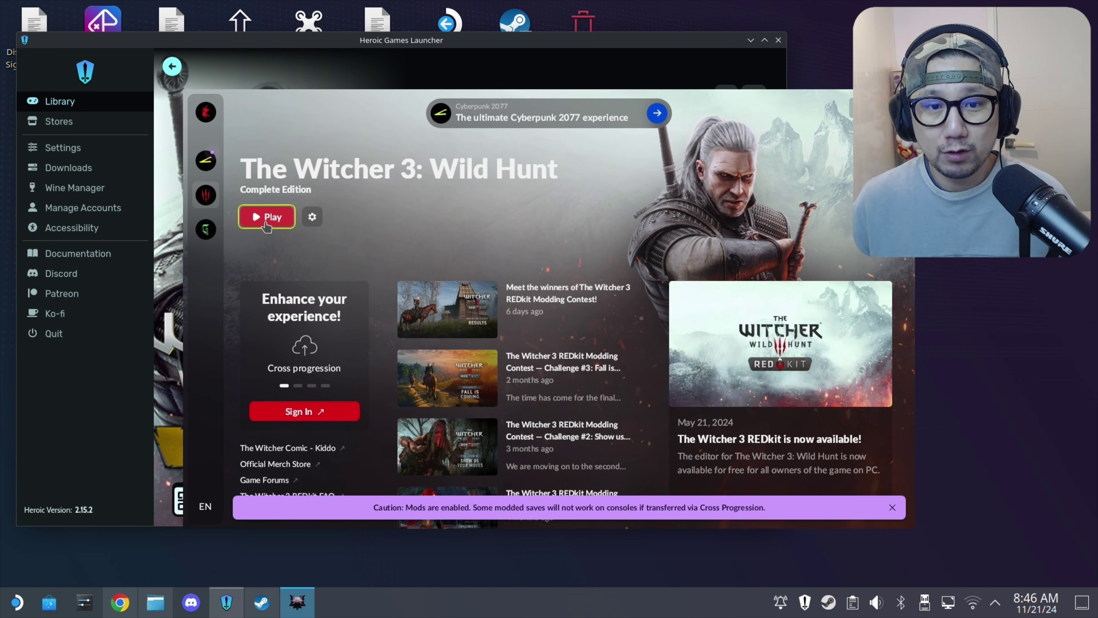
click(267, 222)
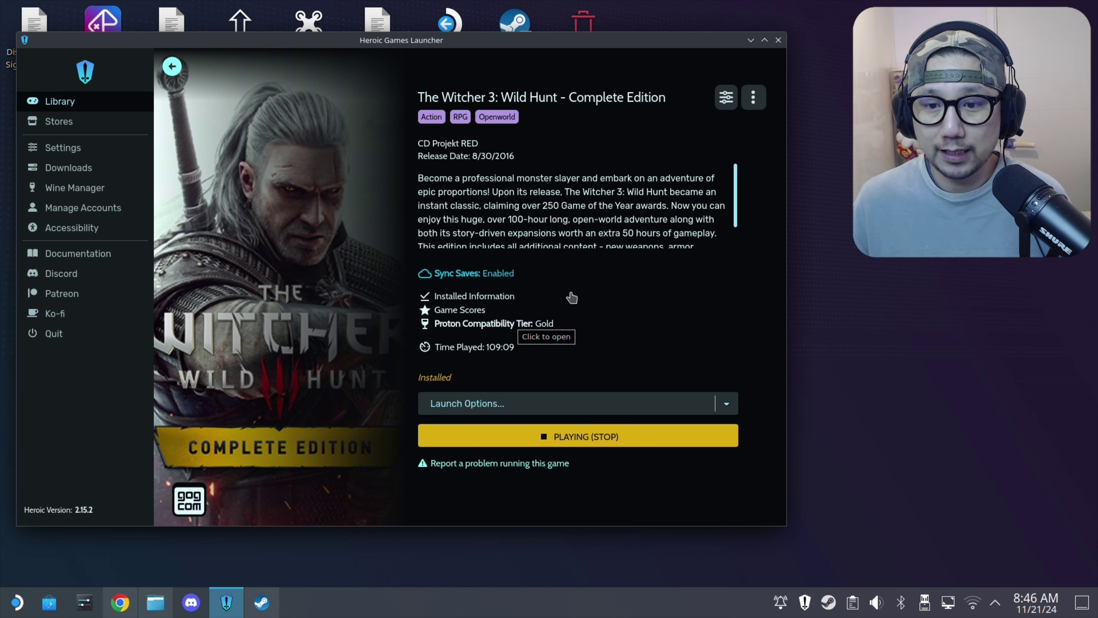
click(753, 97)
click(740, 75)
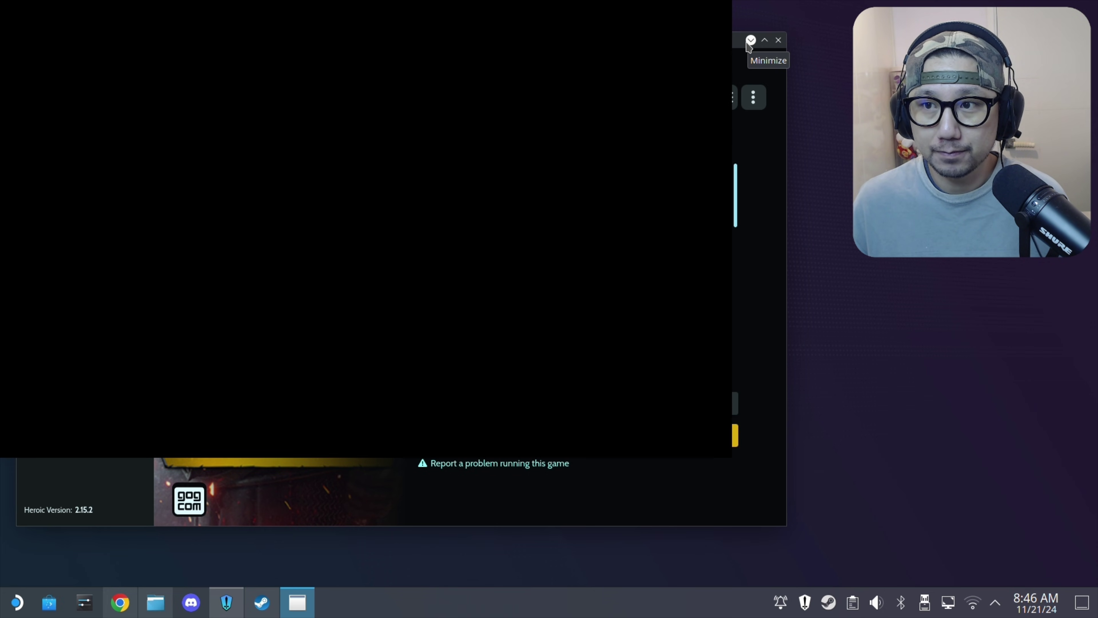
click(751, 40)
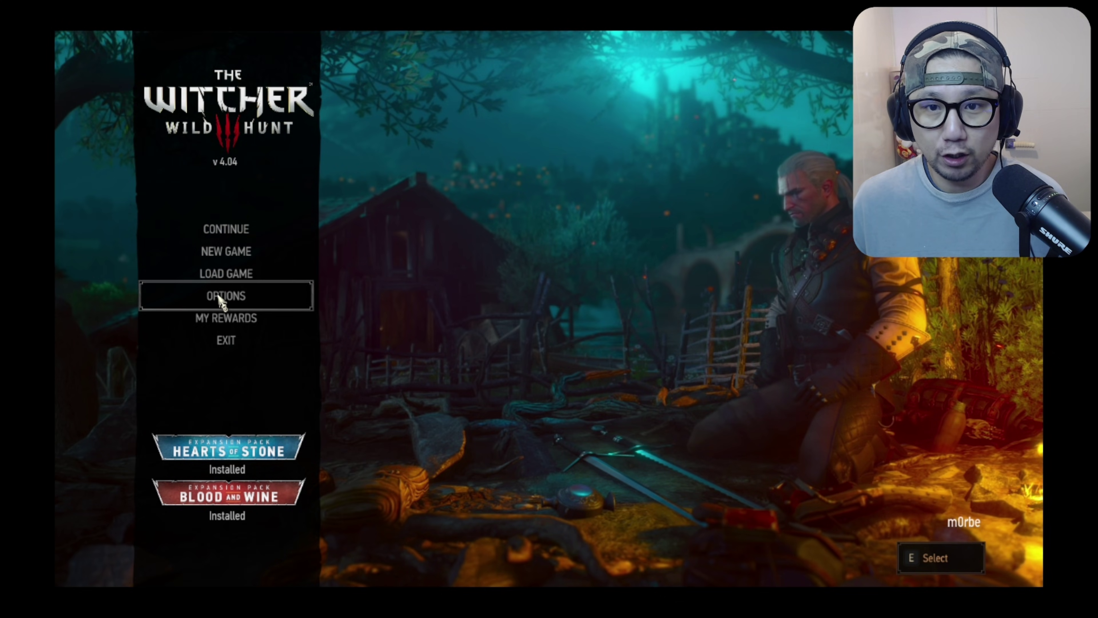
Review the game's display settings, including resolution, frame limit and DLSS Frame Generation, and return to the main menu.
click(221, 299)
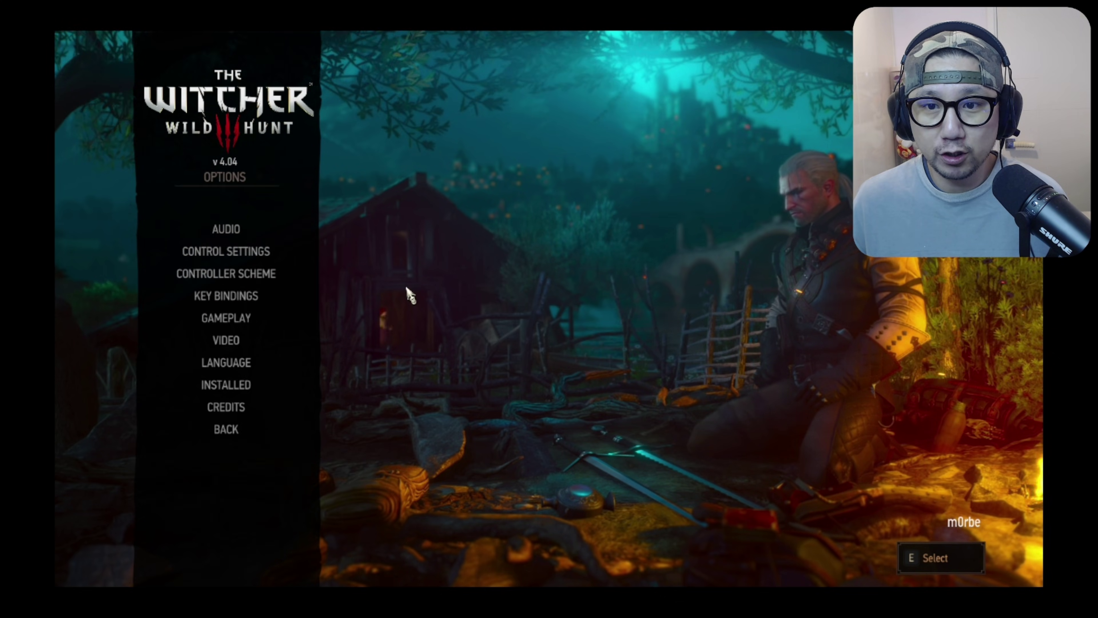
click(235, 345)
click(261, 330)
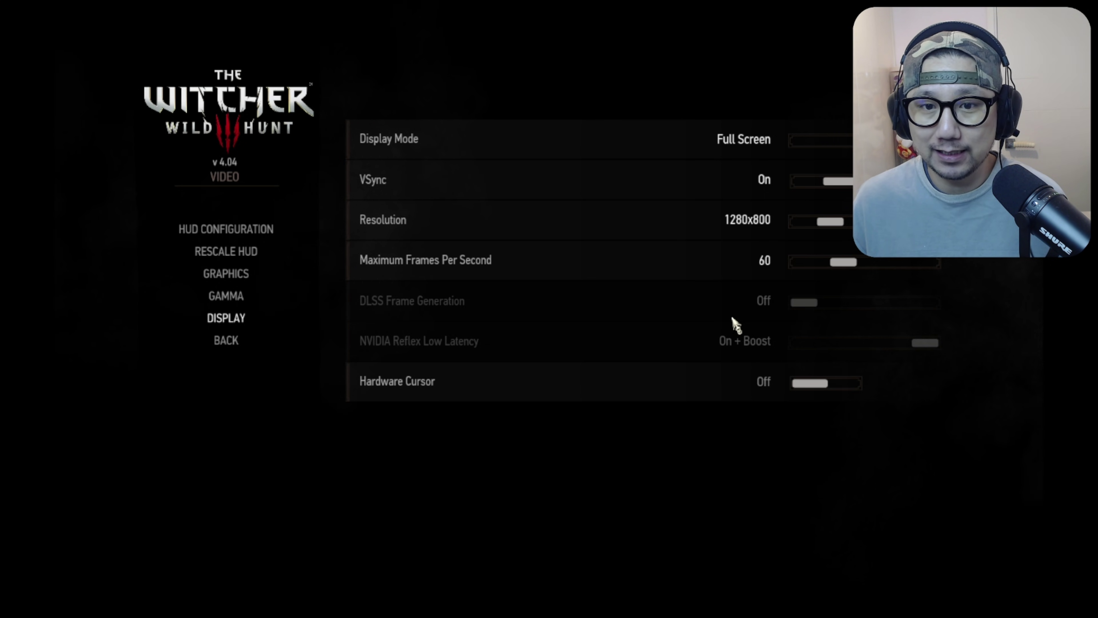
click(259, 354)
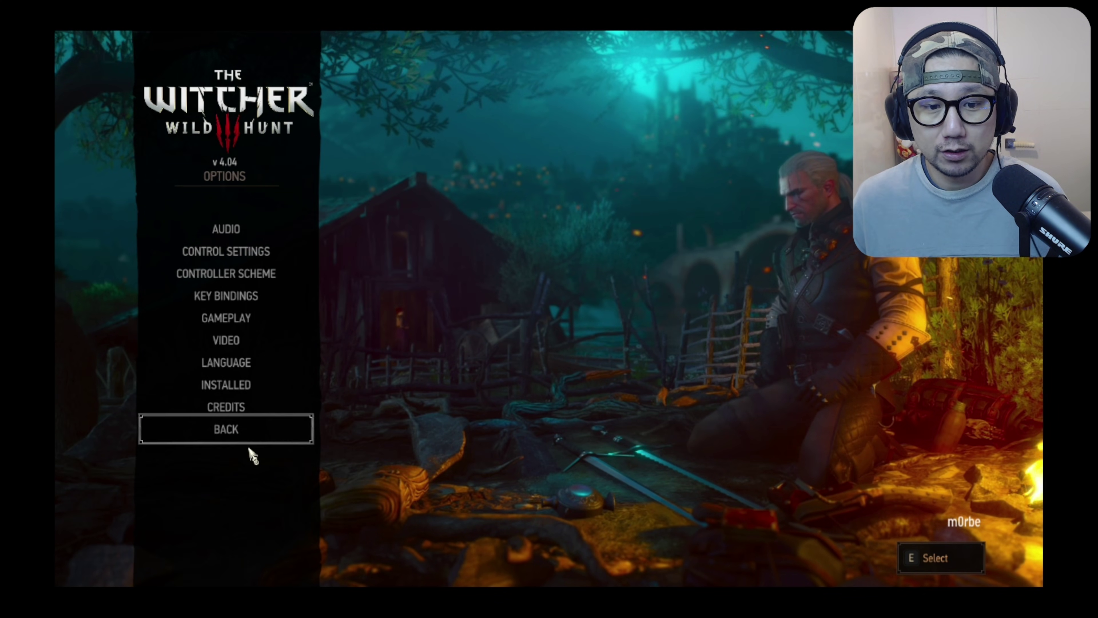
click(250, 445)
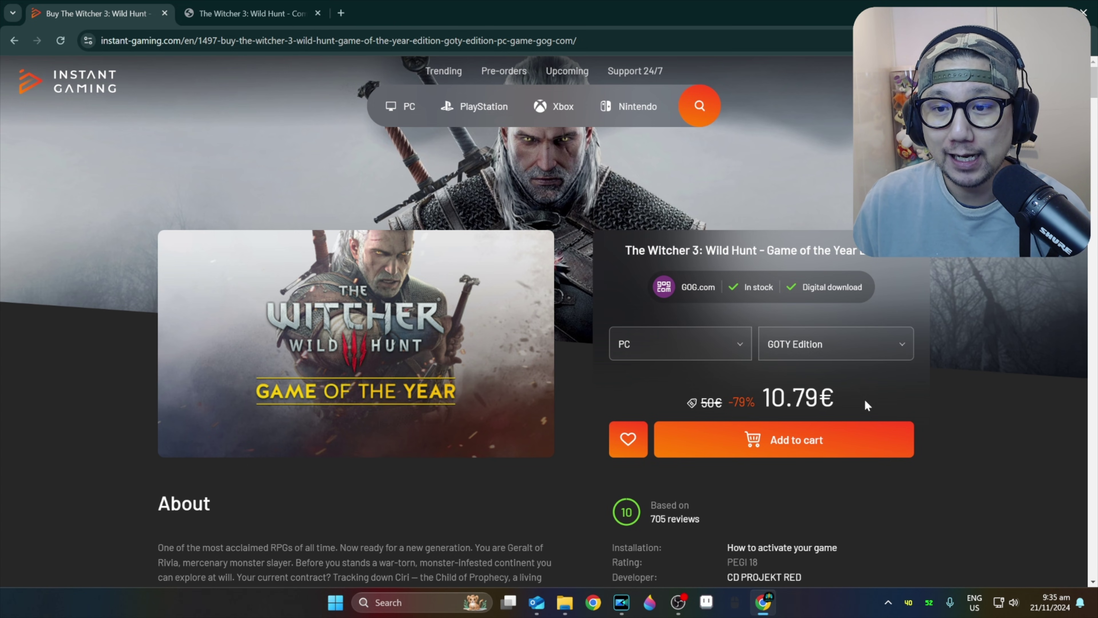
Compare the price of The Witcher 3: Wild Hunt GOTY Edition on Instant Gaming with the GOG store price.
drag(865, 401, 770, 398)
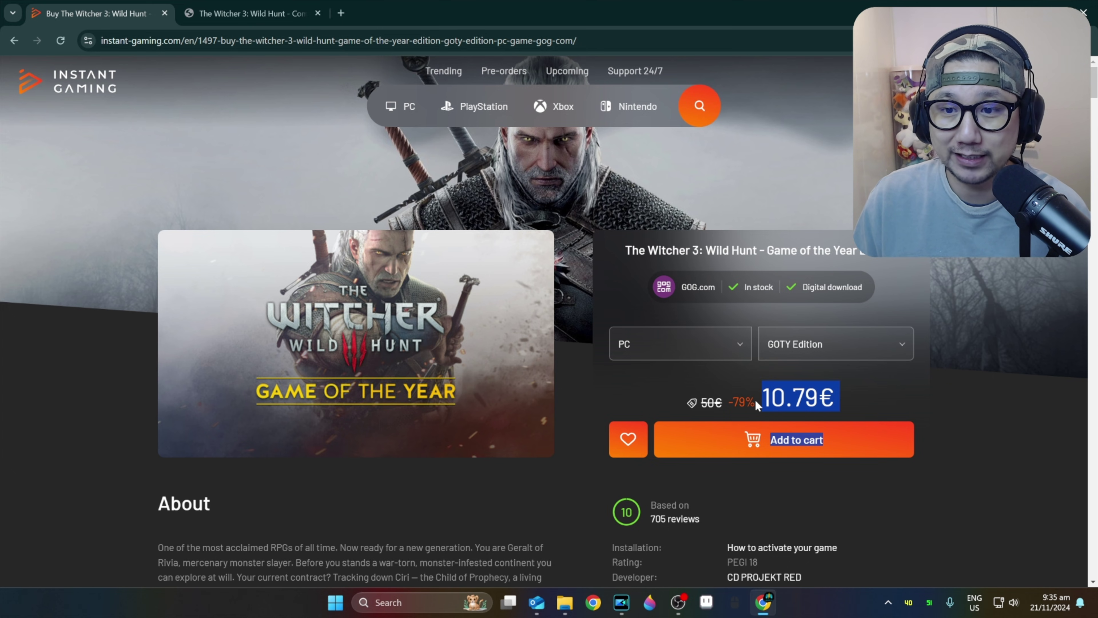
click(871, 395)
click(279, 23)
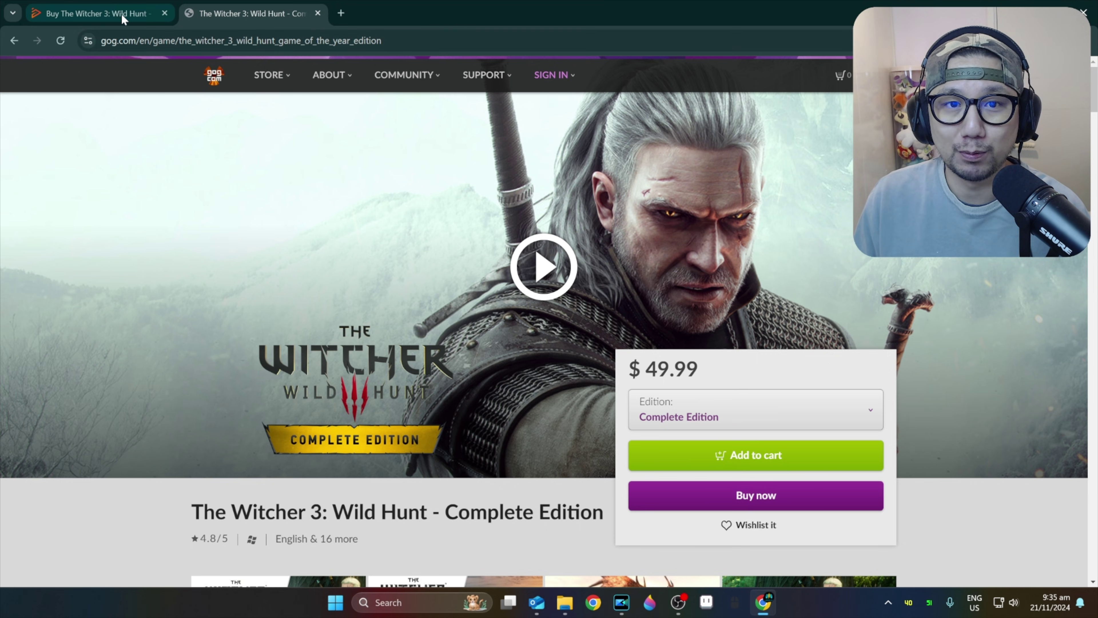
click(95, 14)
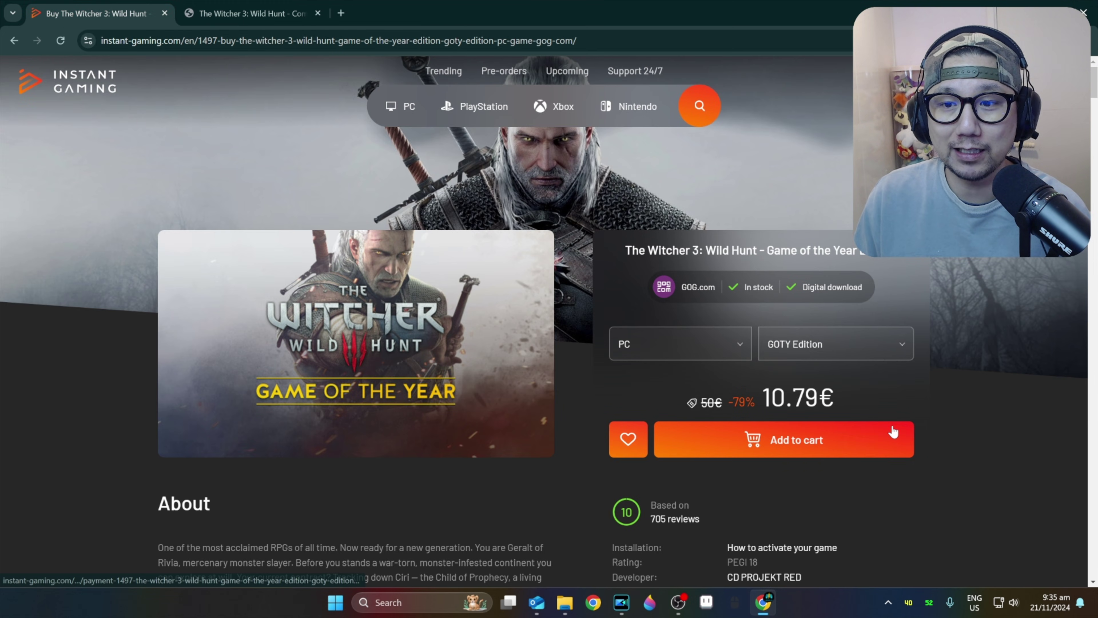
drag(900, 436, 716, 401)
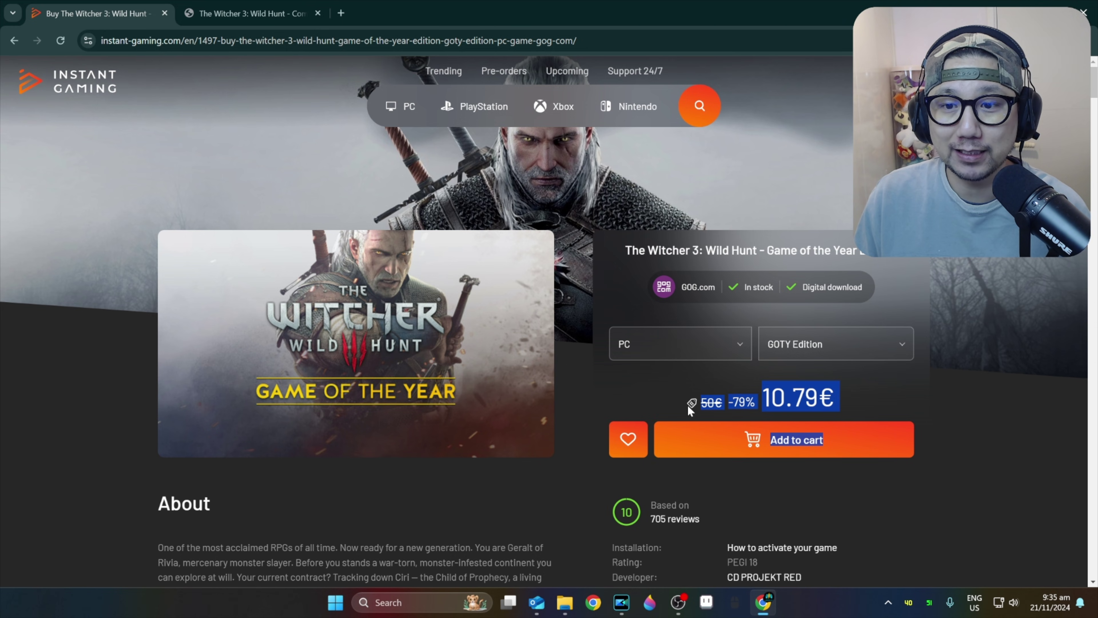
click(865, 400)
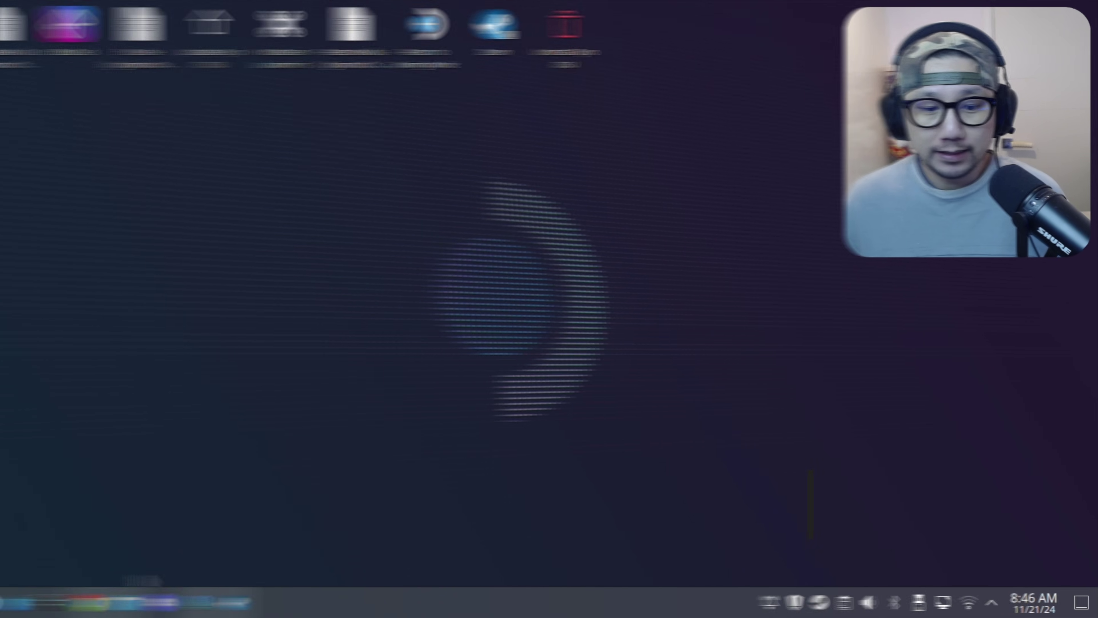
Switch to Chrome and copy the Method 1 terminal command from the DLSS Enabler for Linux and Steam Deck mod page.
click(120, 603)
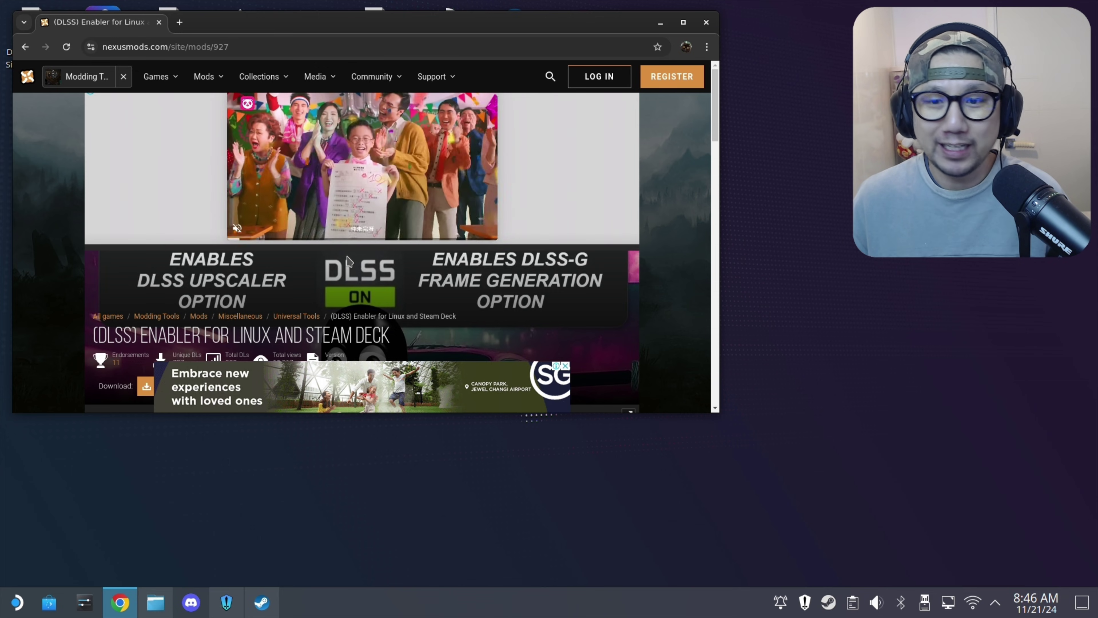
scroll(389, 273, down, 5)
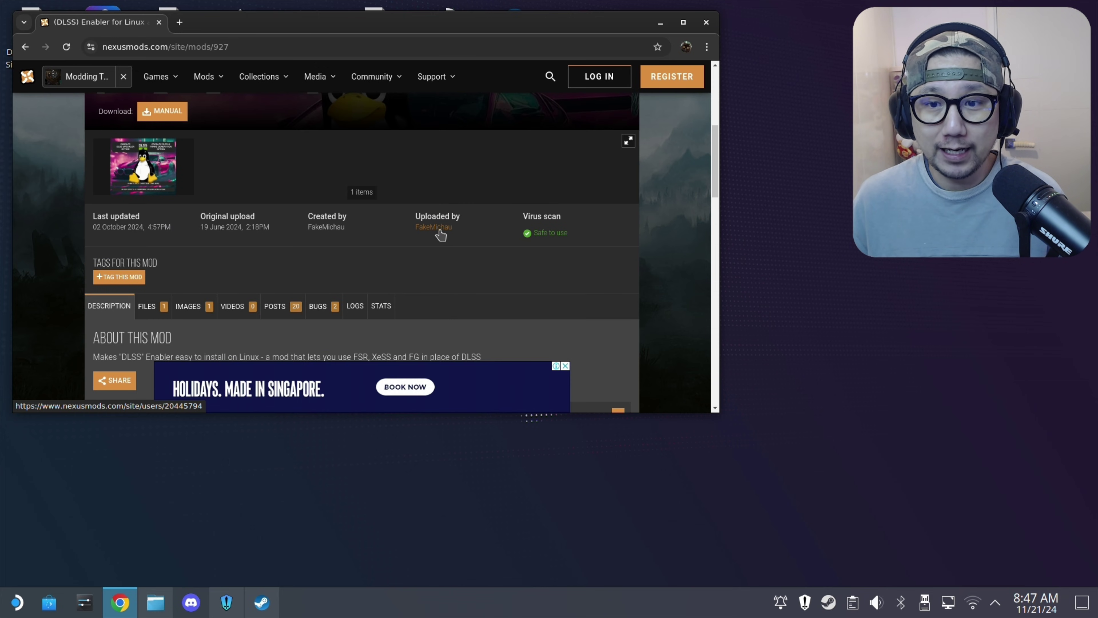
scroll(312, 279, down, 3)
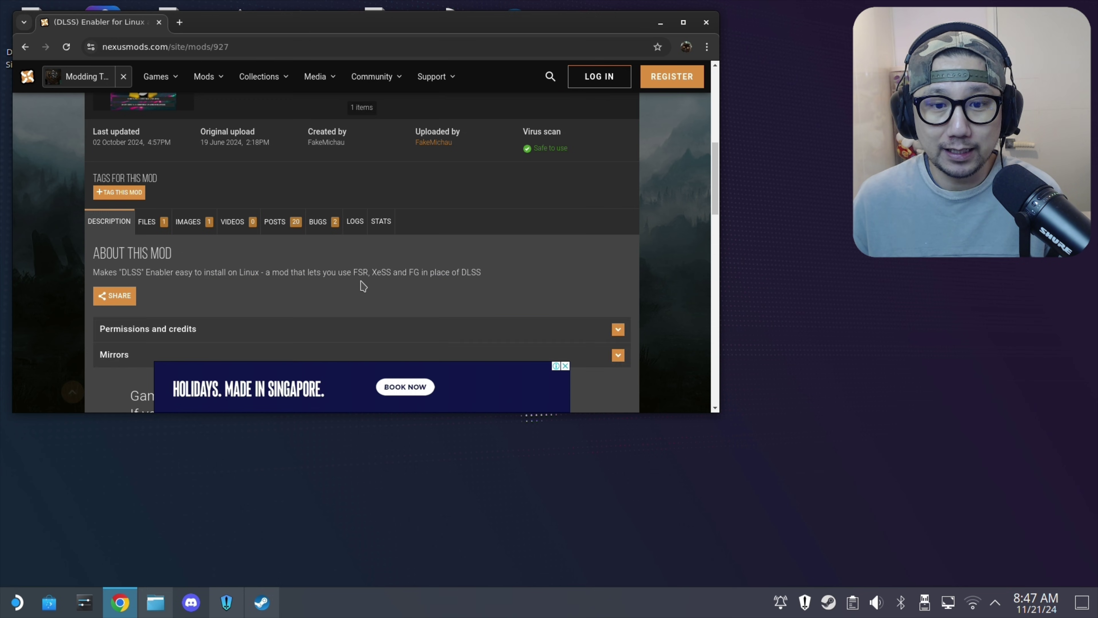
scroll(305, 284, down, 5)
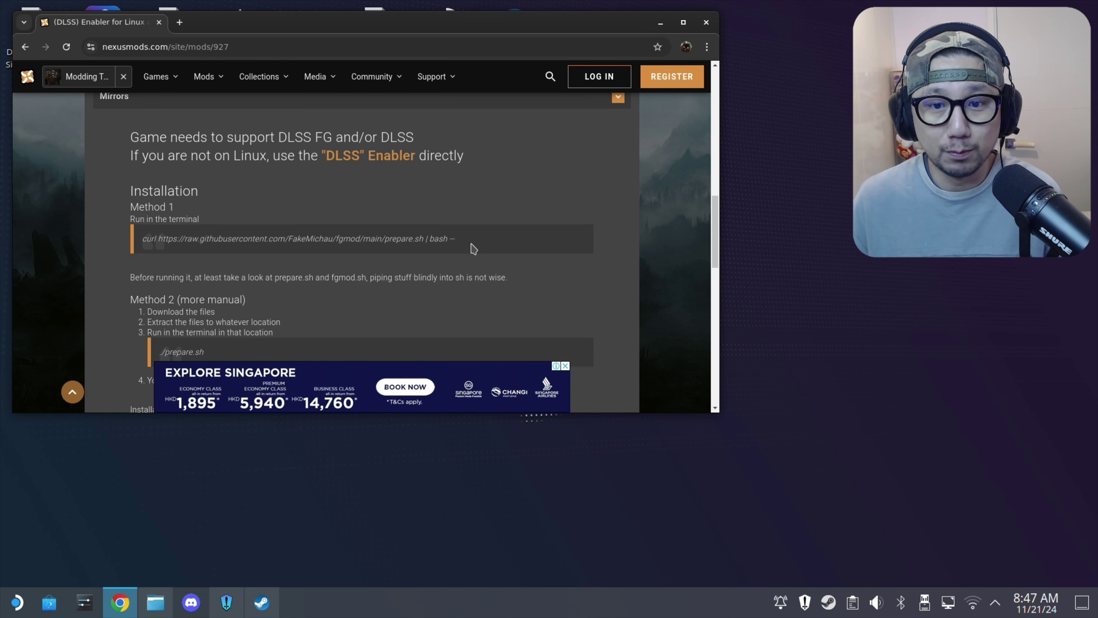
drag(457, 243, 141, 246)
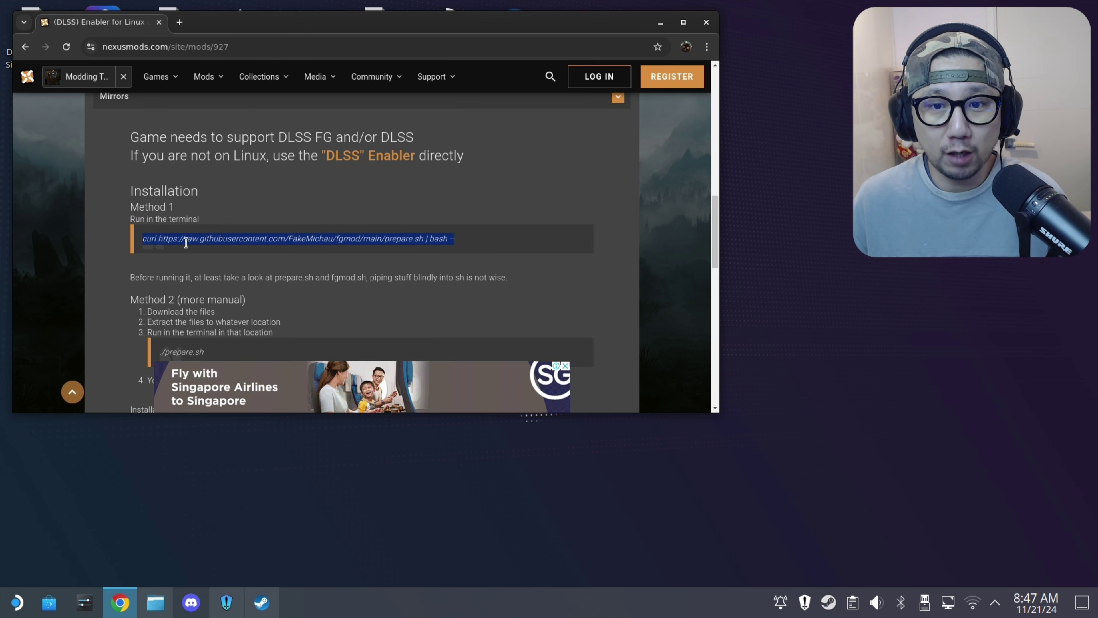
right_click(212, 247)
click(237, 250)
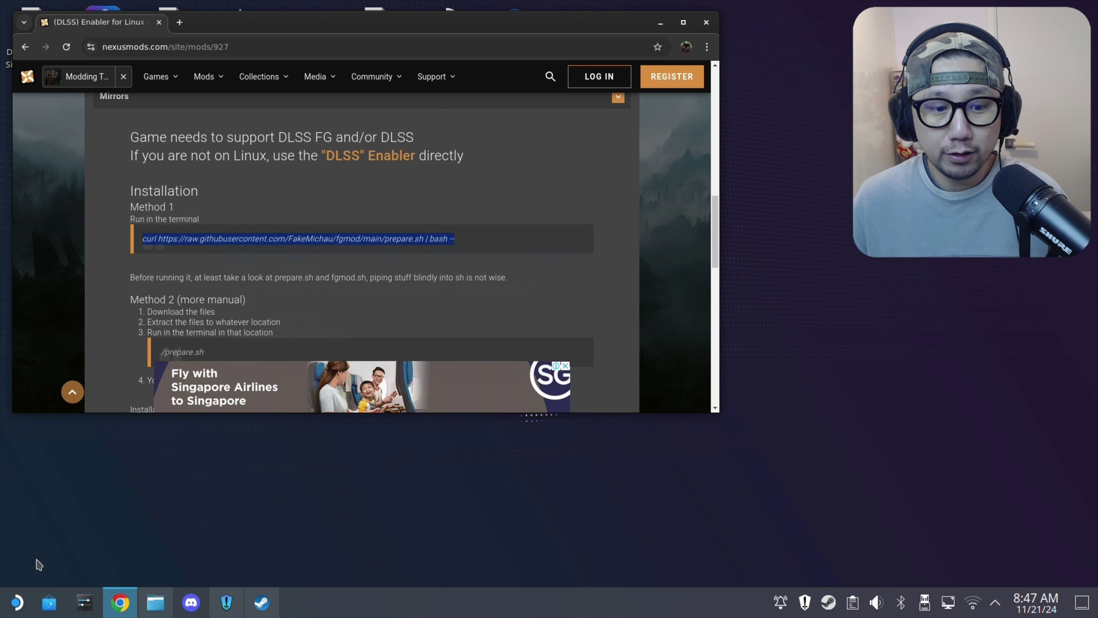
Open the Konsole terminal from the installed applications.
click(16, 603)
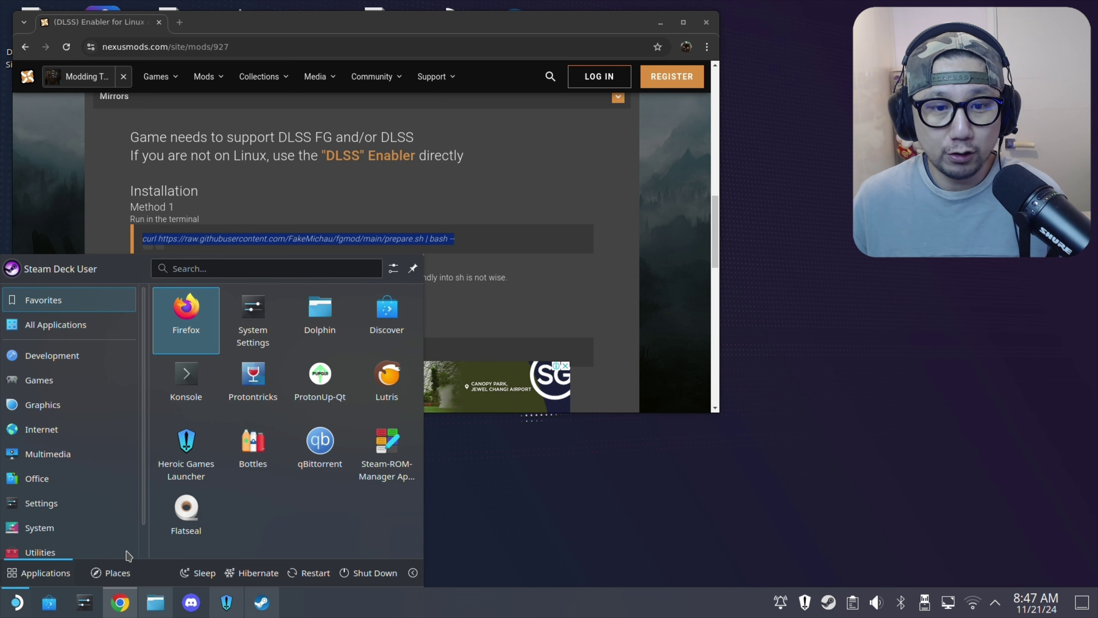
mouse_move(65, 330)
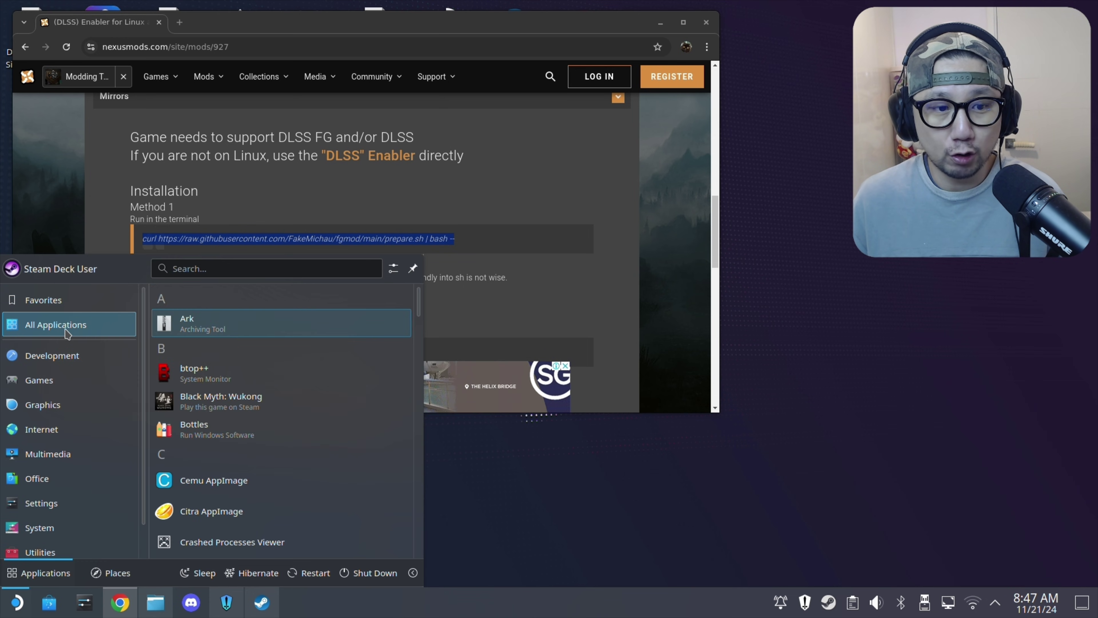
scroll(268, 385, down, 10)
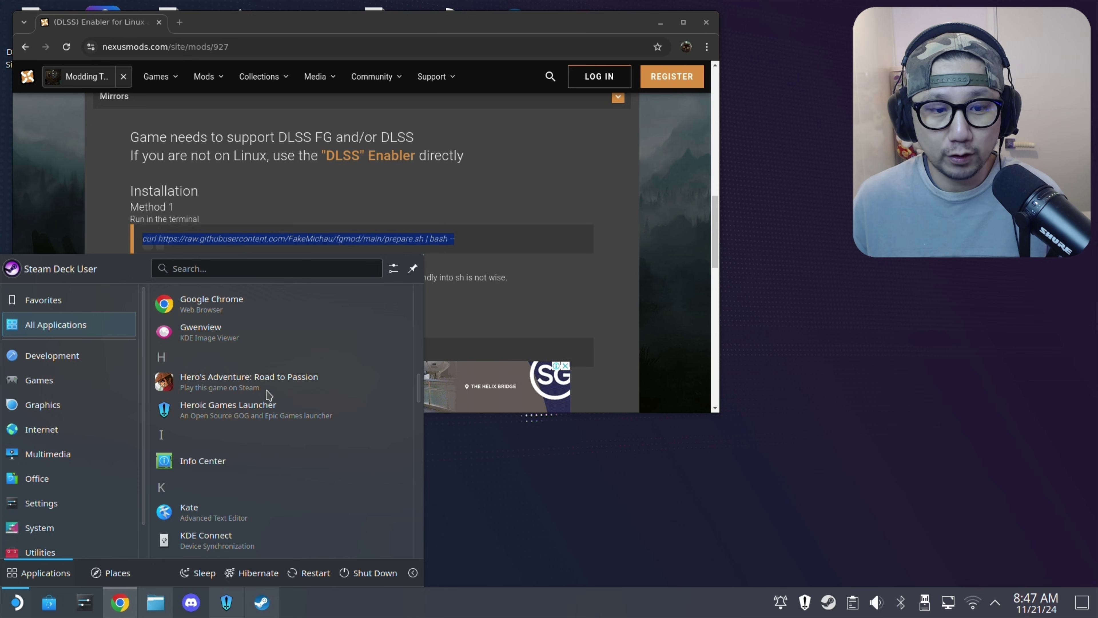
scroll(268, 394, down, 3)
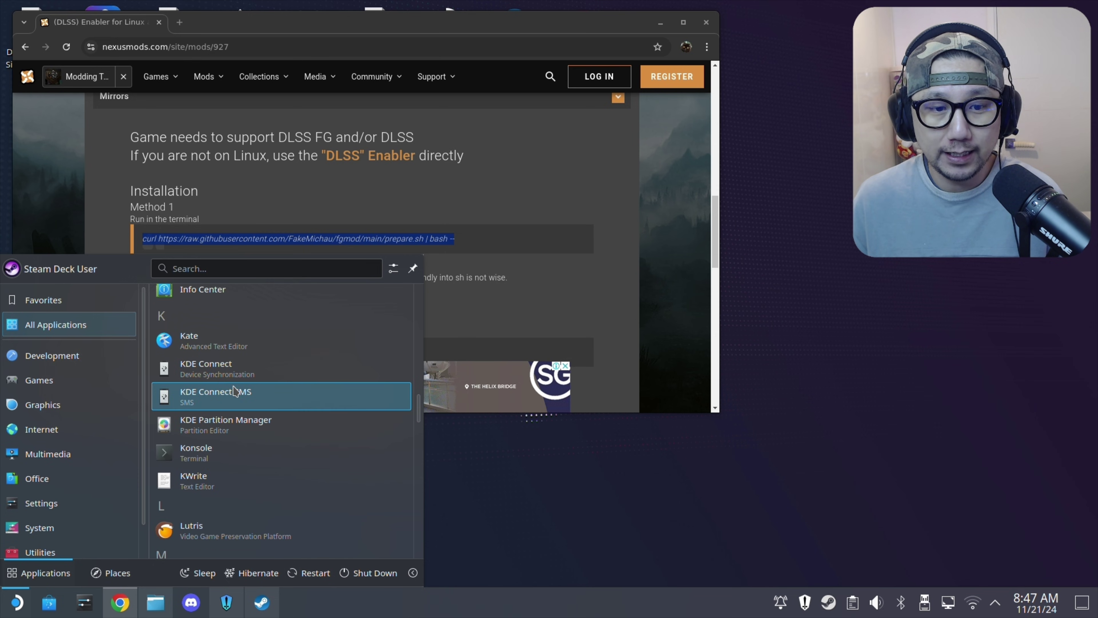
click(233, 453)
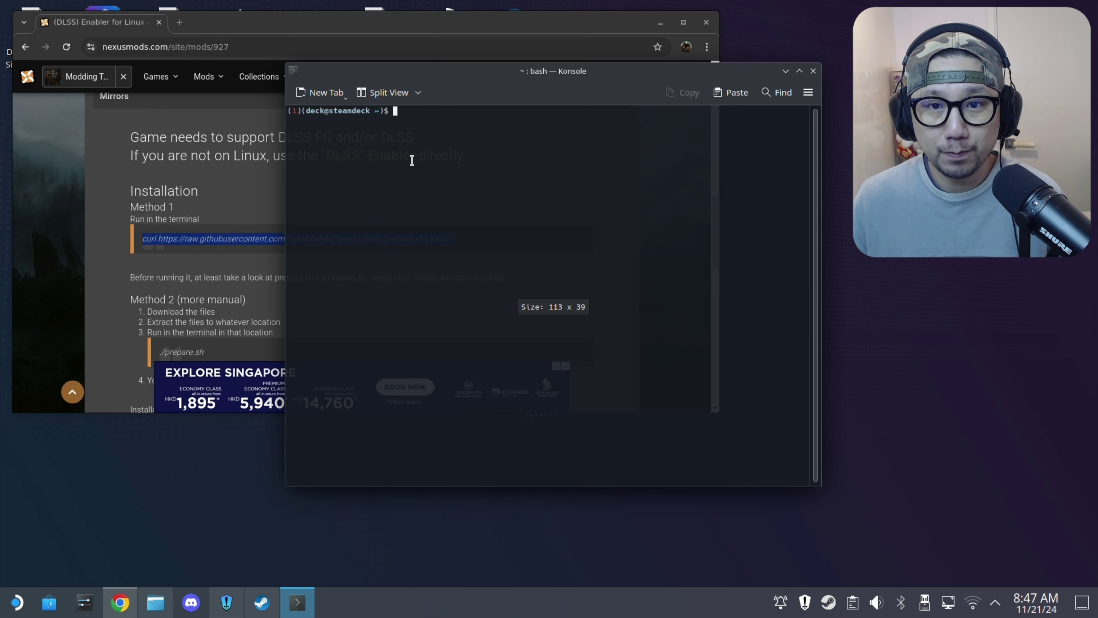
Run the copied curl prepare.sh command in the terminal and answer y to override the existing fgmod version.
right_click(398, 112)
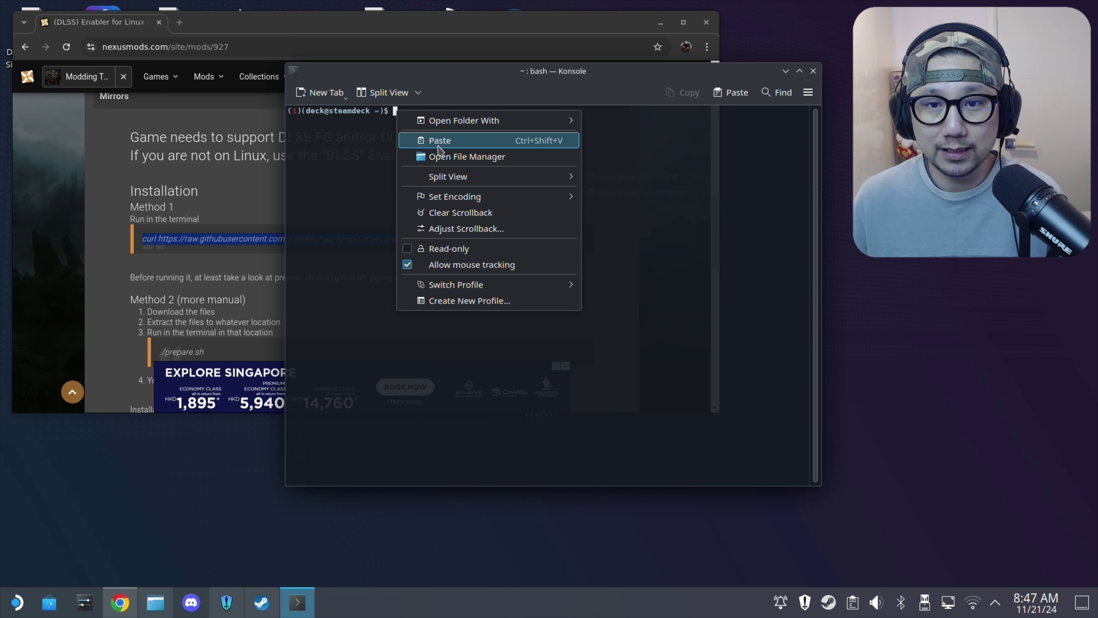
click(439, 141)
key(Return)
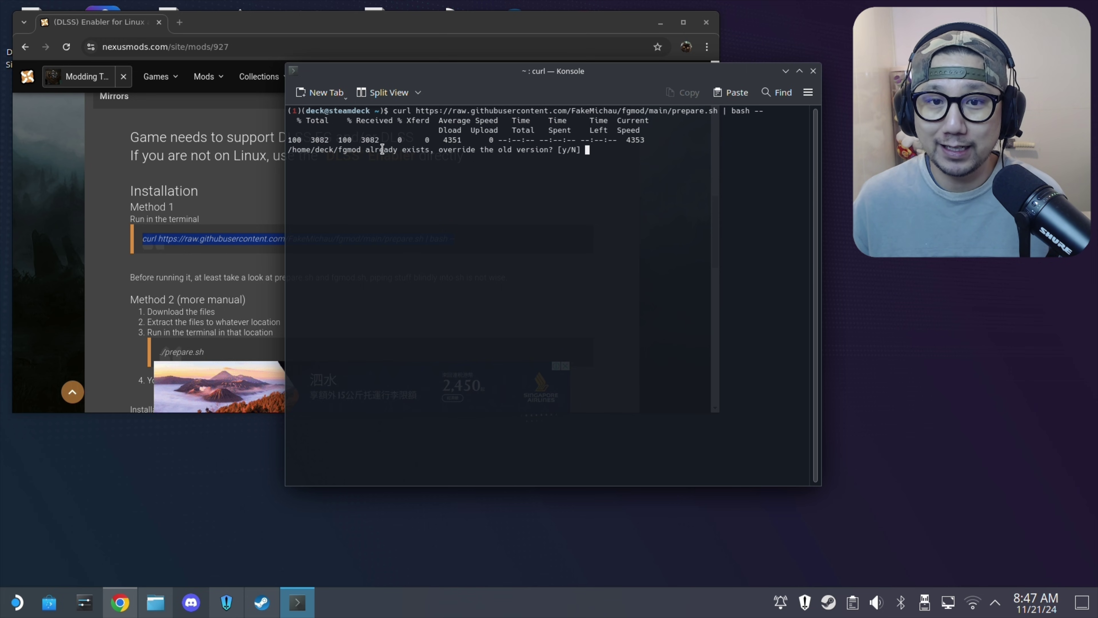
text(y)
key(Return)
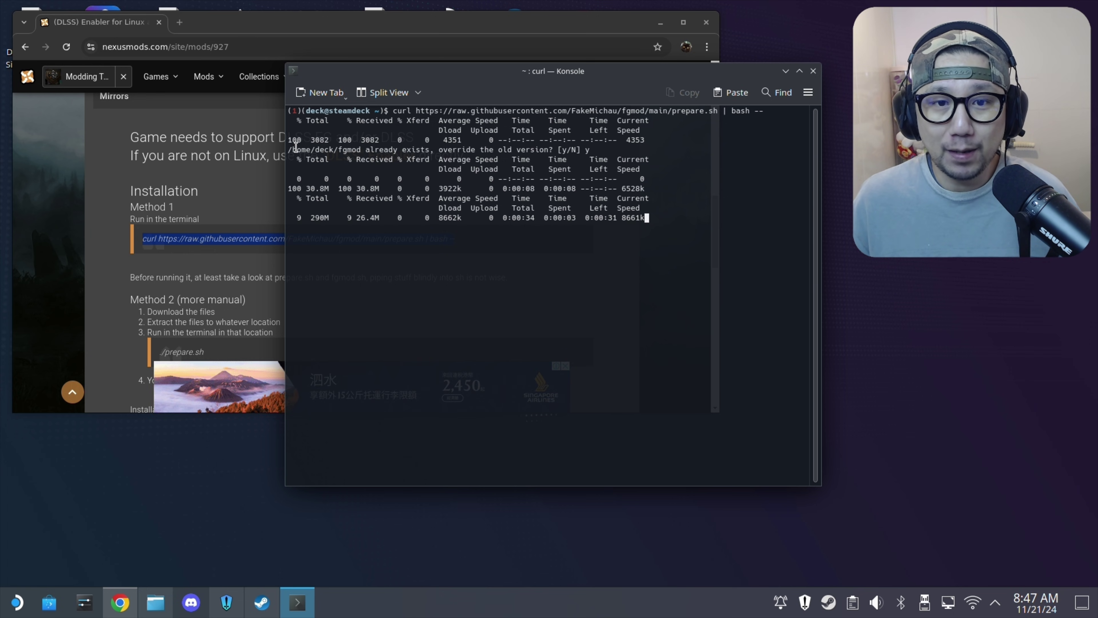
Switch to the Dolphin file manager and open the fgmod folder in the Home directory to view its downloaded files.
drag(287, 148, 360, 152)
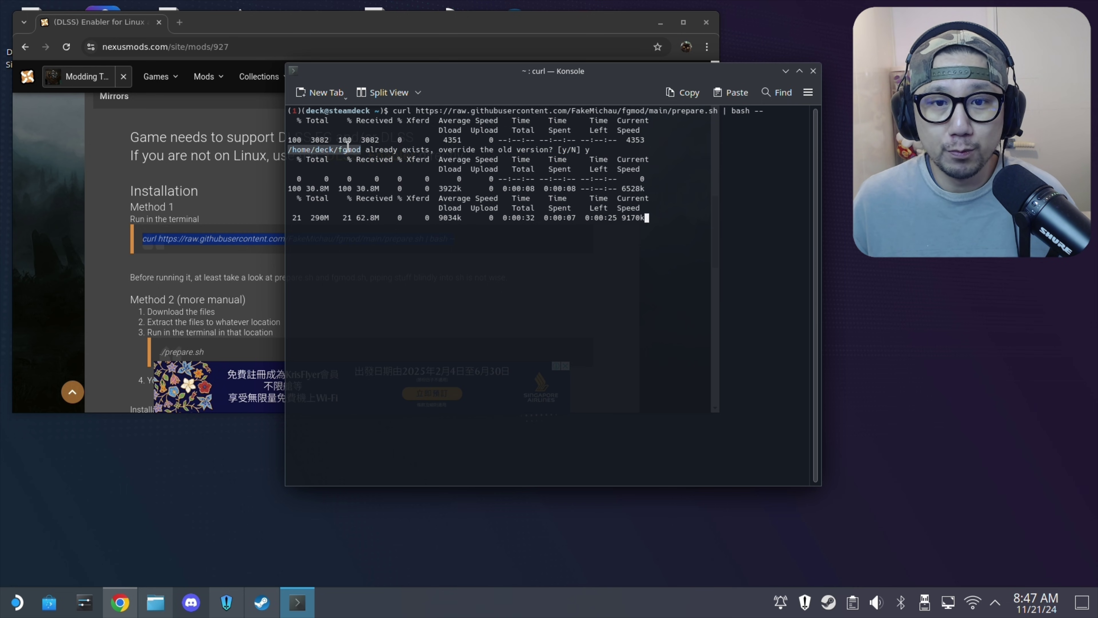
click(202, 521)
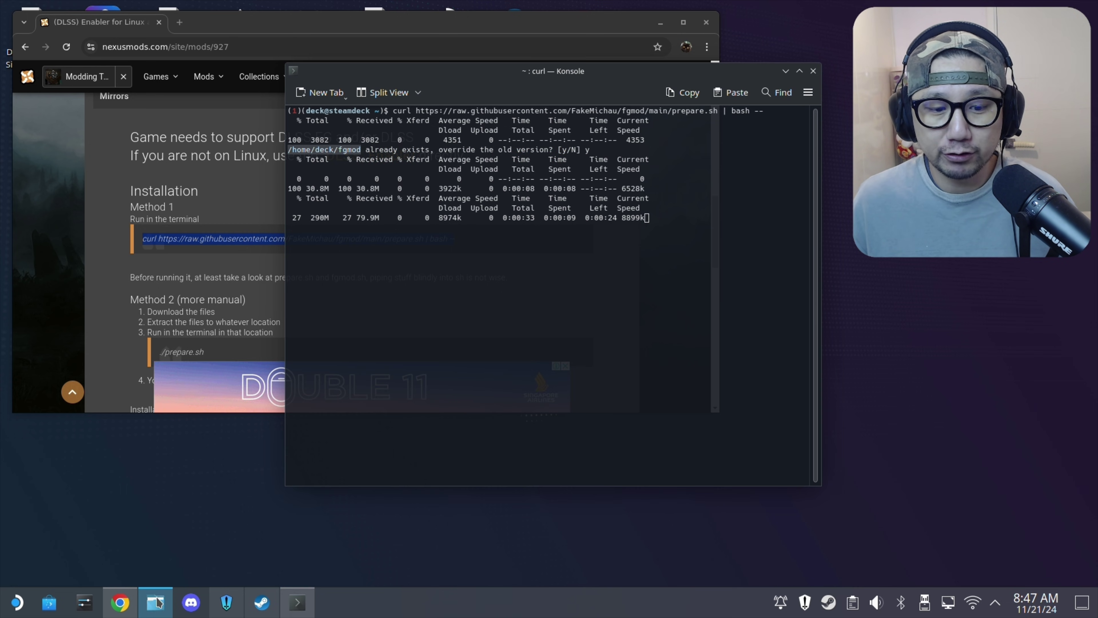
click(152, 605)
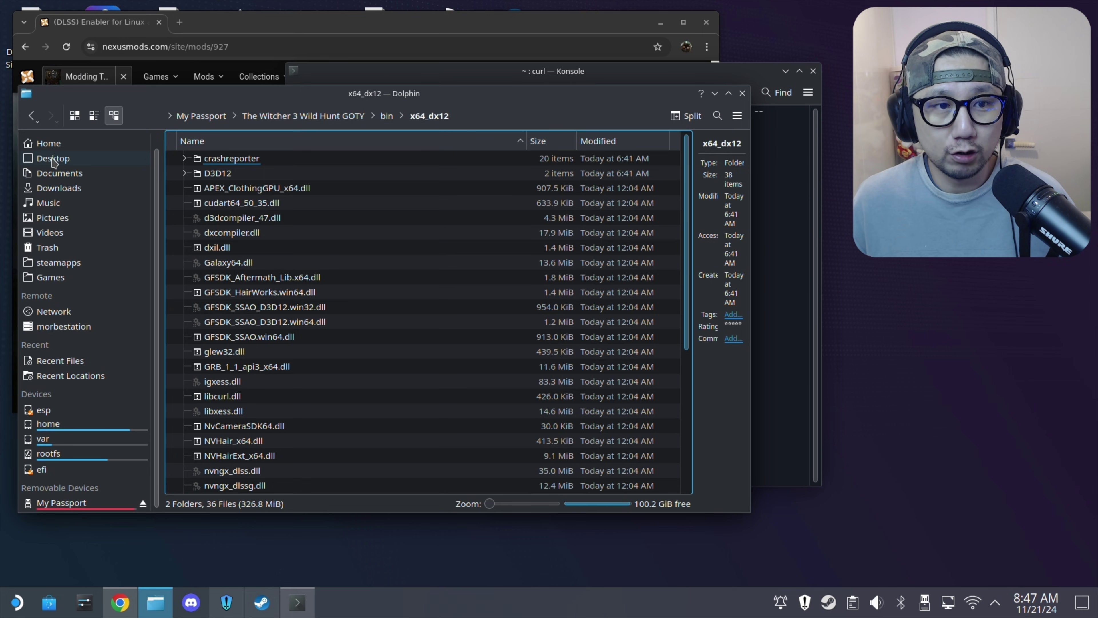
click(49, 145)
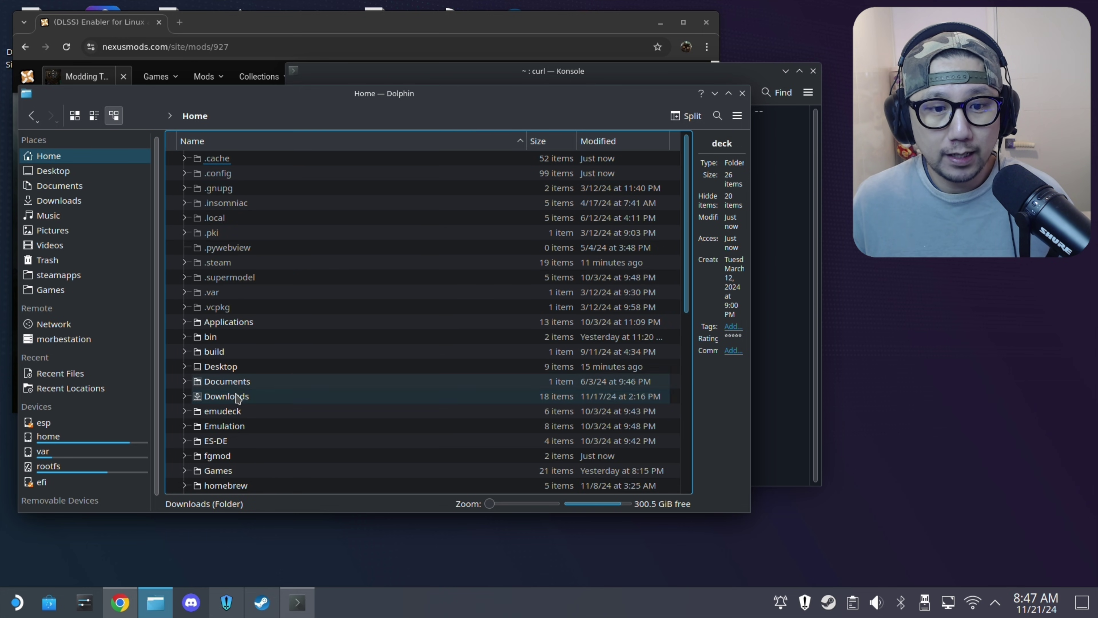
scroll(237, 370, down, 3)
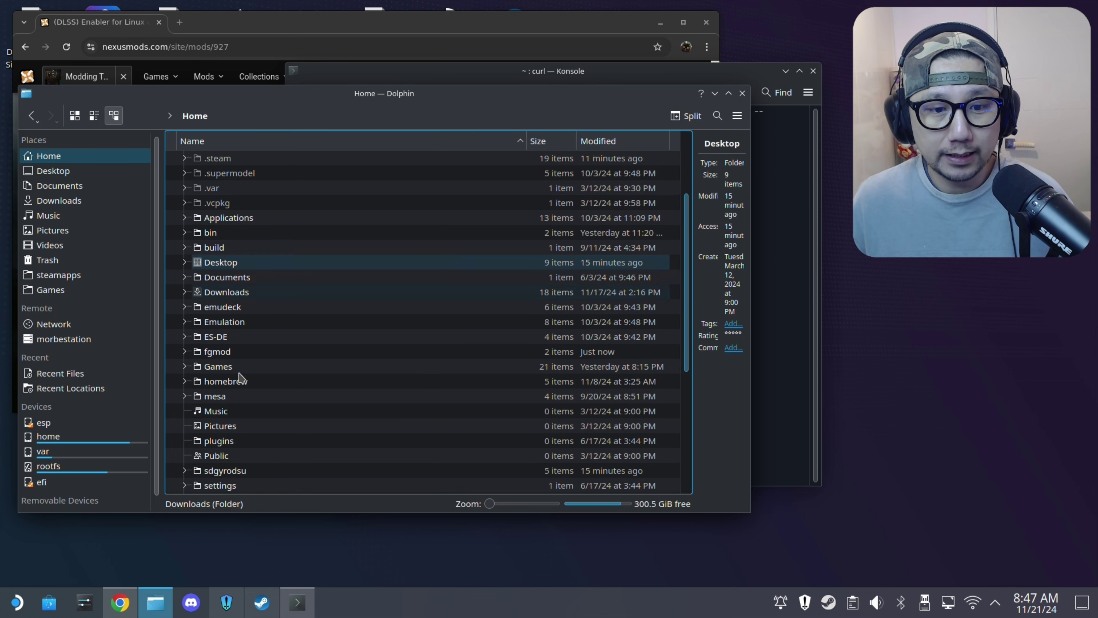
click(217, 352)
click(217, 343)
key(F2)
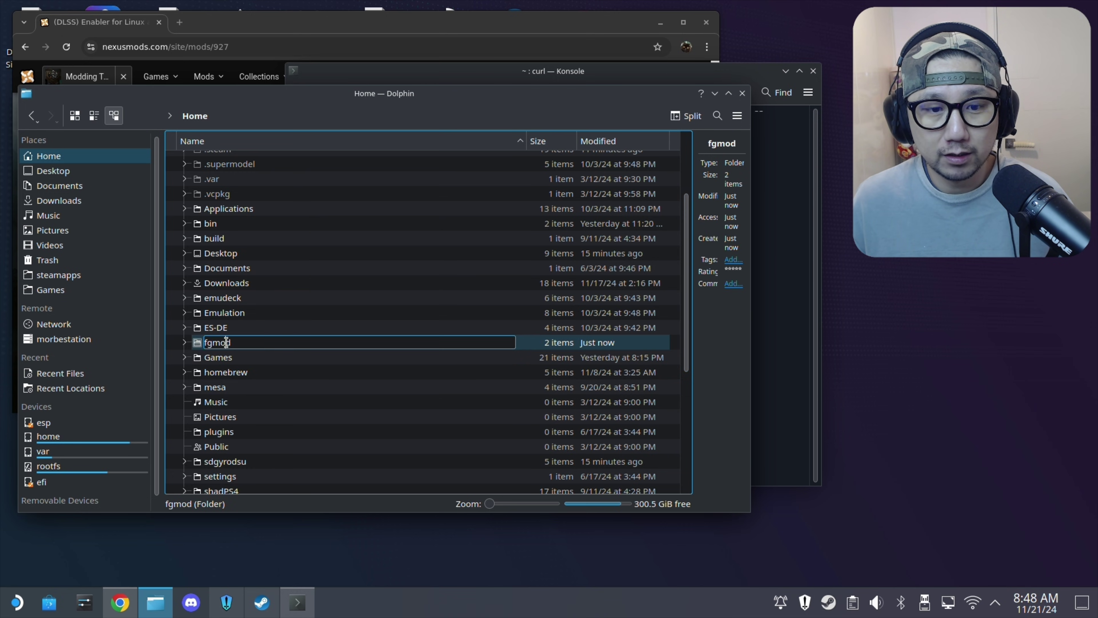
key(Escape)
double_click(238, 344)
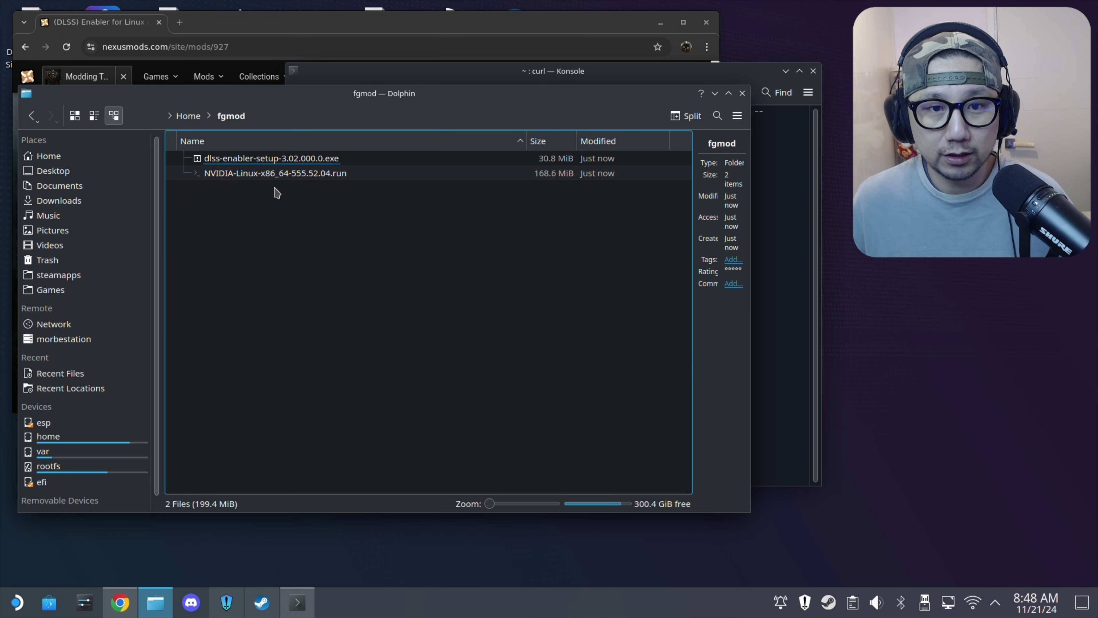
Show the full path of the fgmod folder in the file manager's location bar.
click(283, 115)
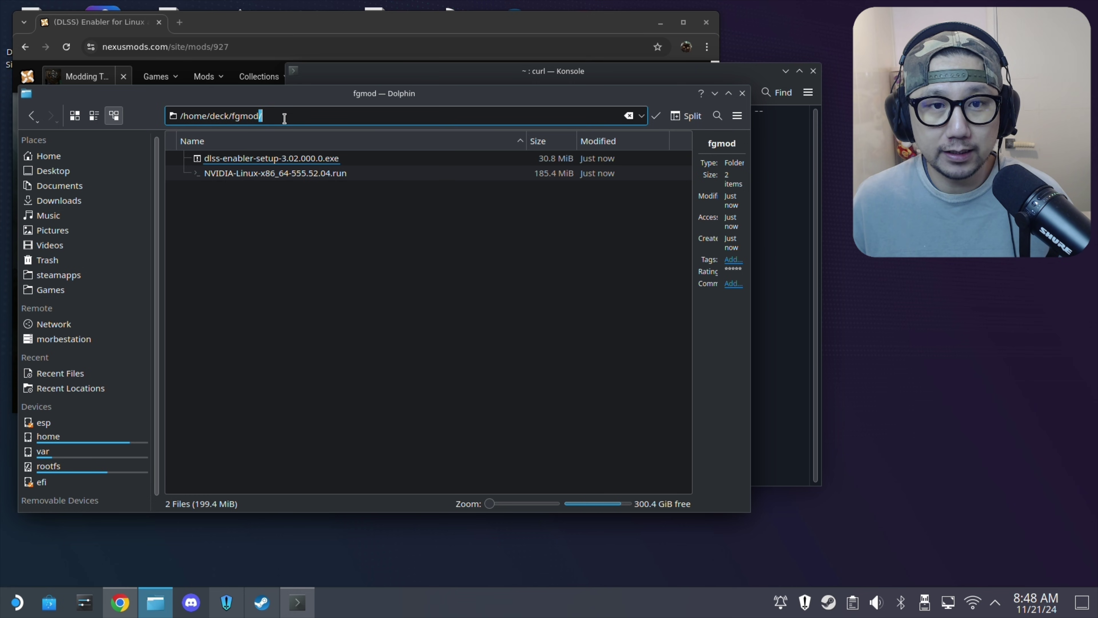
drag(284, 117, 183, 117)
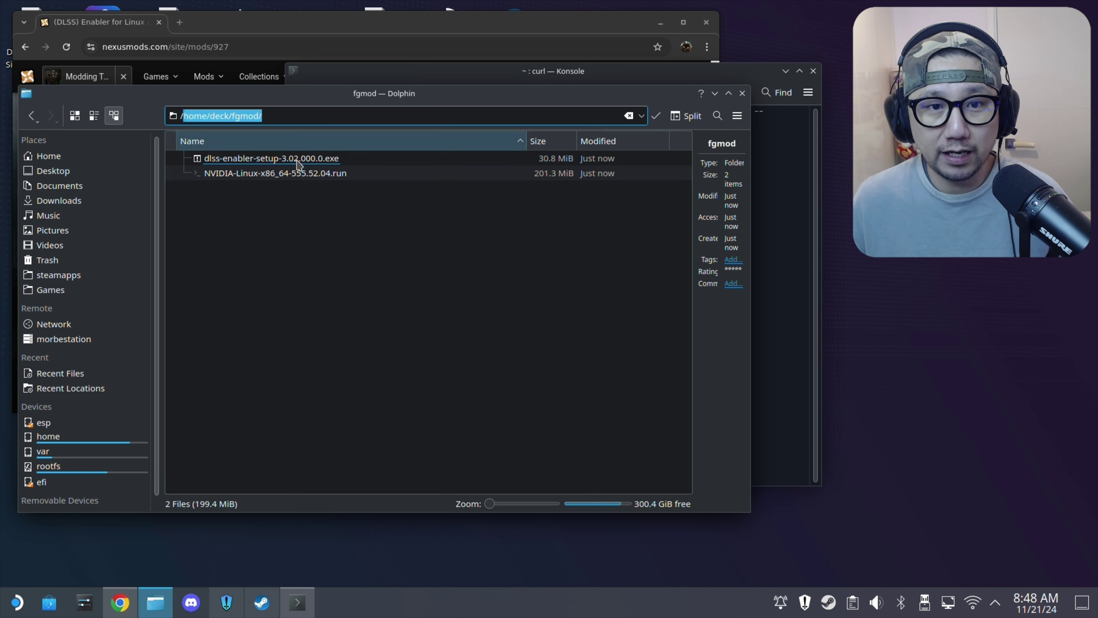
click(259, 199)
Switch to the Konsole terminal and copy the Steam launch option /home/deck/fgmod/fgmod %COMMAND%.
click(765, 349)
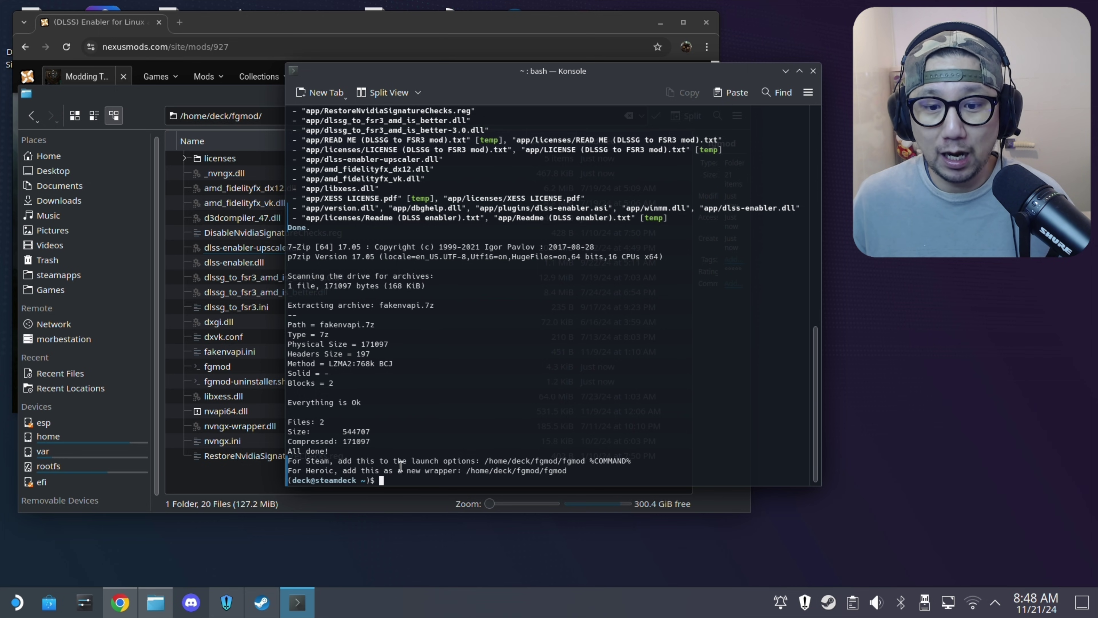
drag(484, 460, 634, 460)
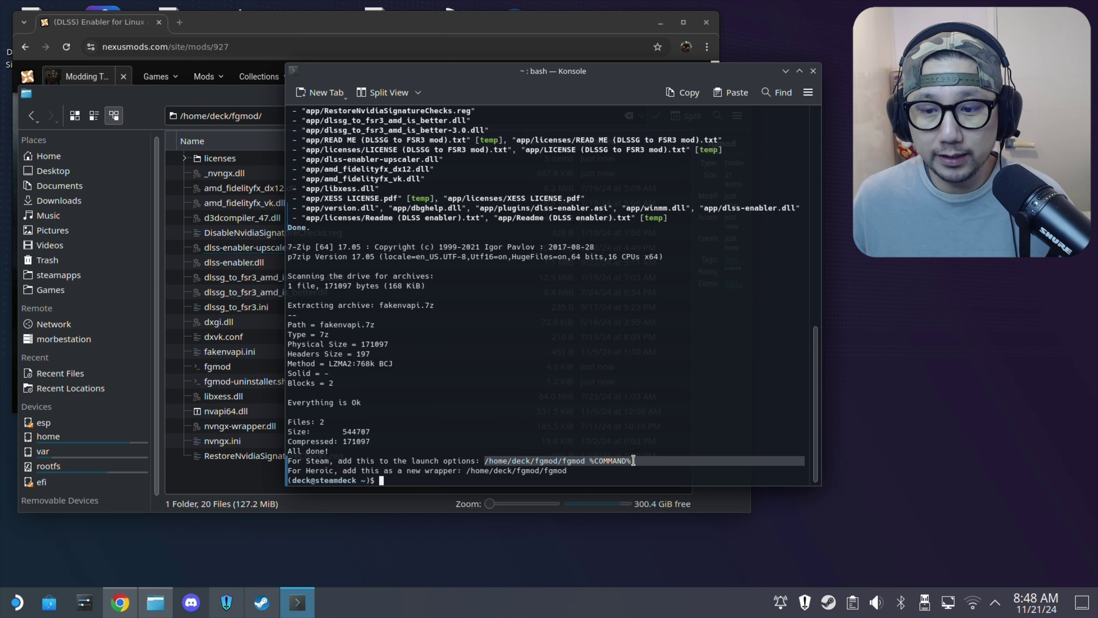
right_click(621, 461)
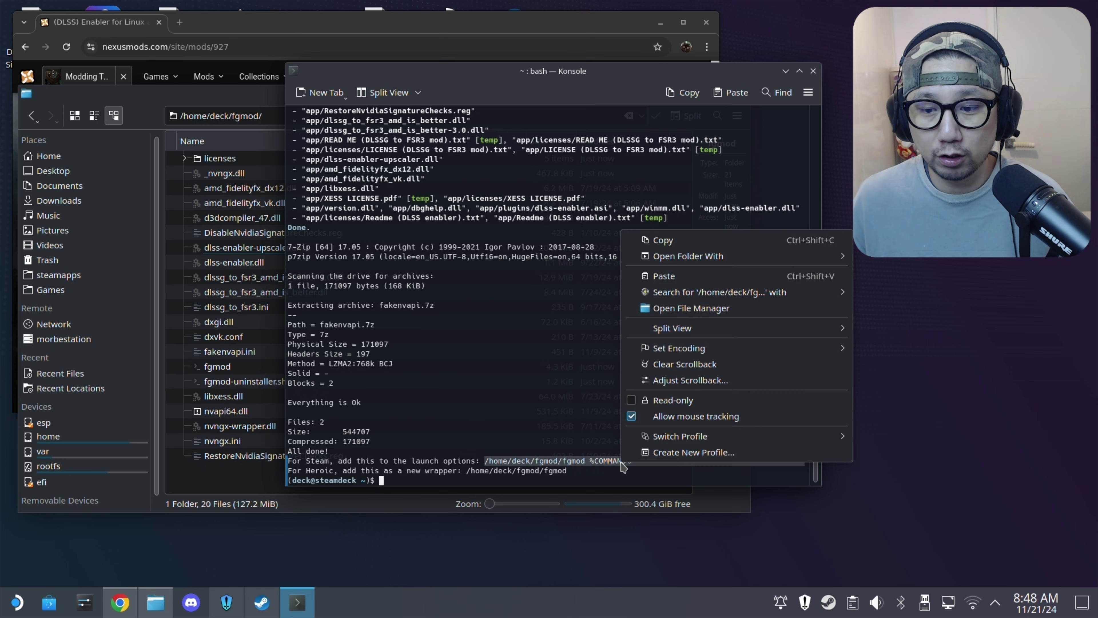
click(669, 241)
Switch to Steam and paste the copied fgmod command into the launch options of Assassin's Creed Mirage.
click(262, 602)
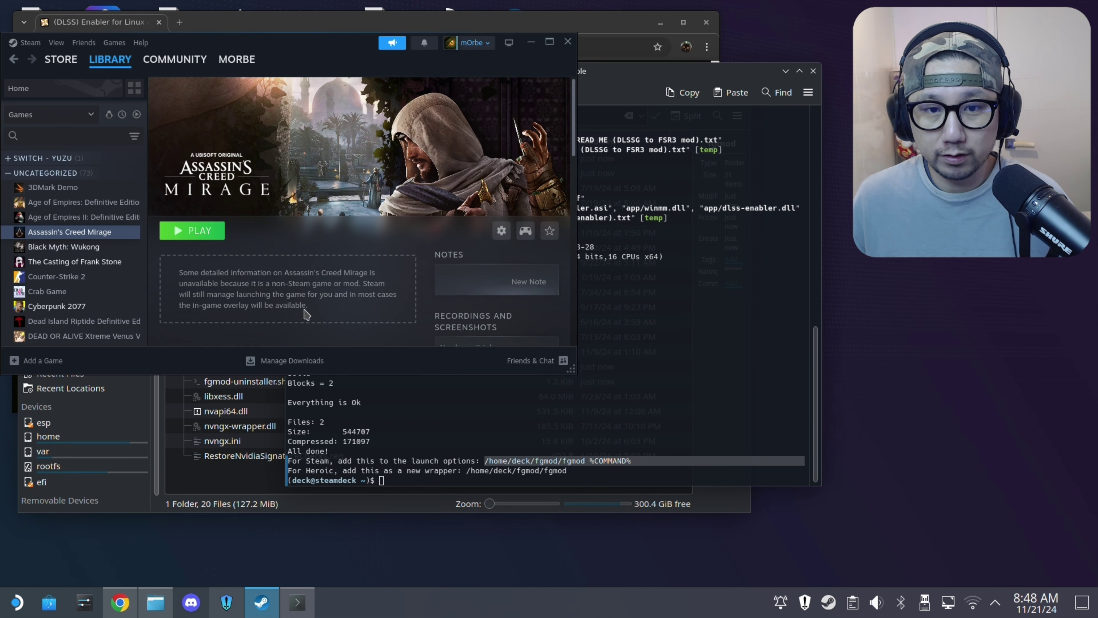
right_click(106, 237)
click(143, 359)
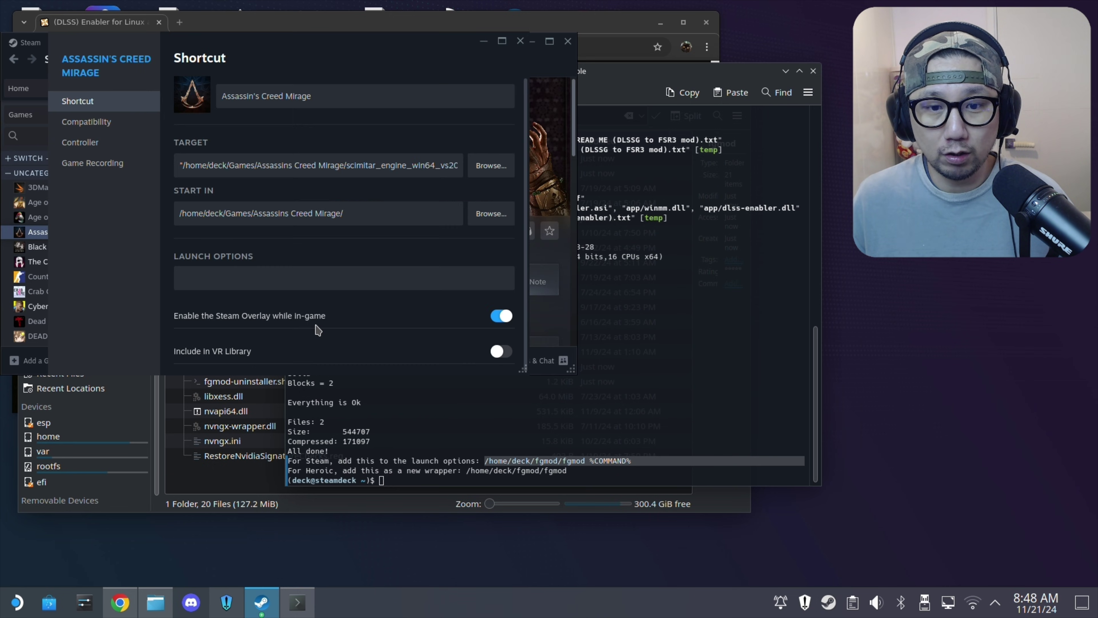
right_click(272, 283)
click(282, 286)
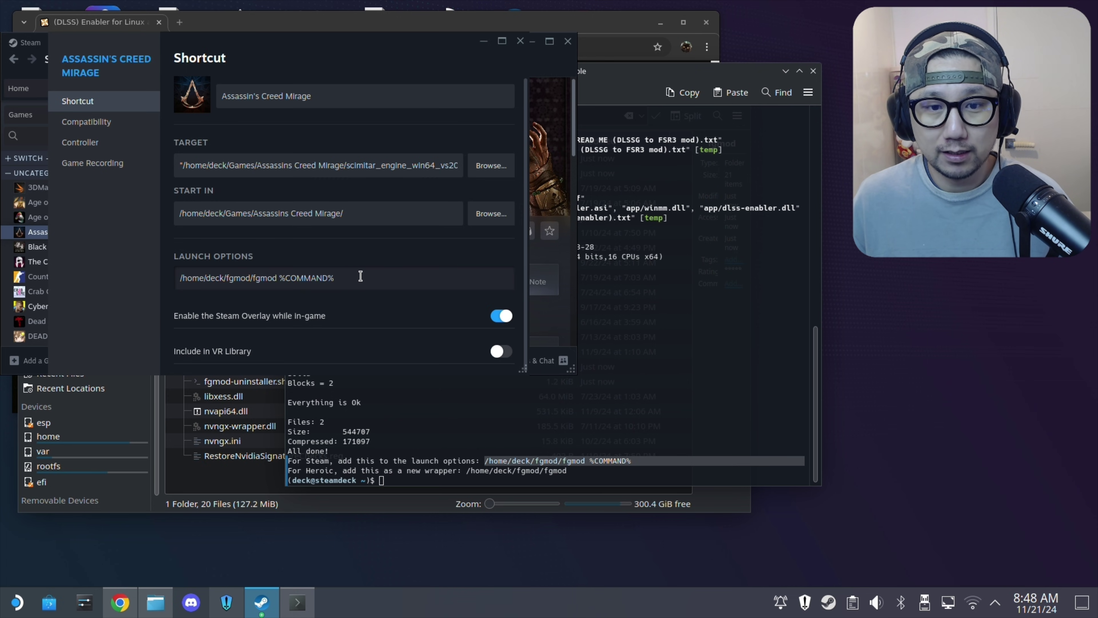
Clear the launch options of Assassin's Creed Mirage and close its properties and the Steam window.
drag(363, 277, 221, 268)
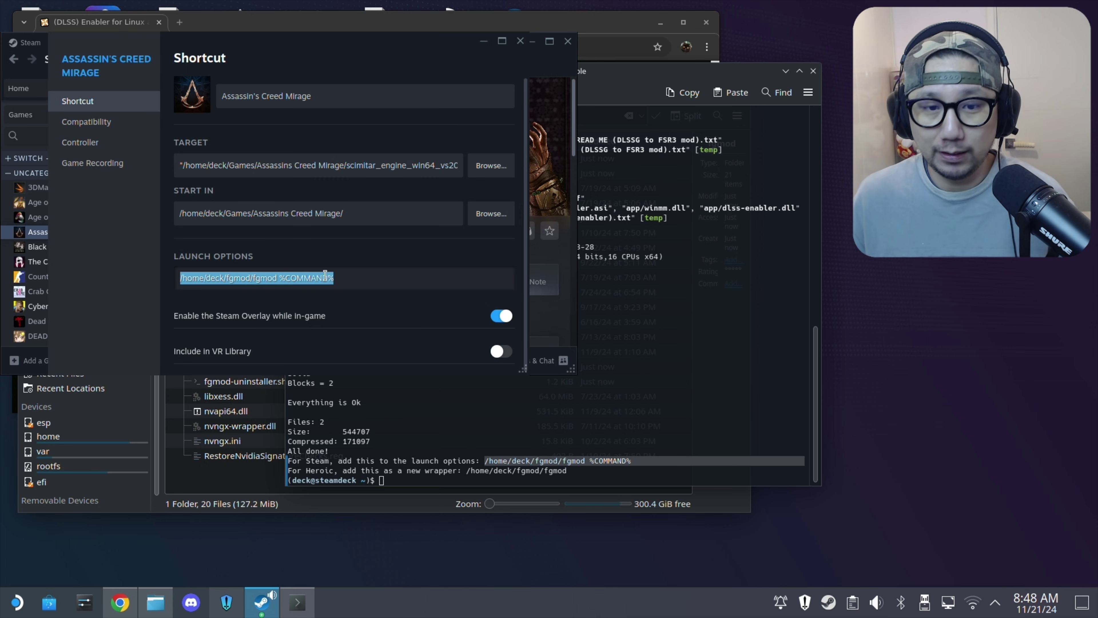
key(BackSpace)
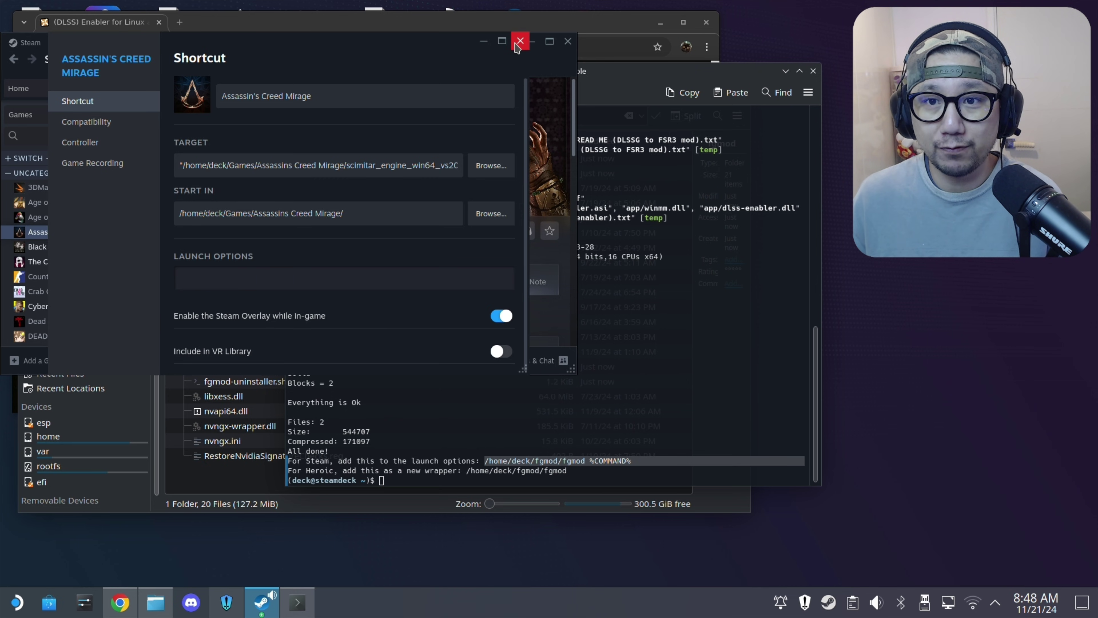
click(517, 48)
click(566, 41)
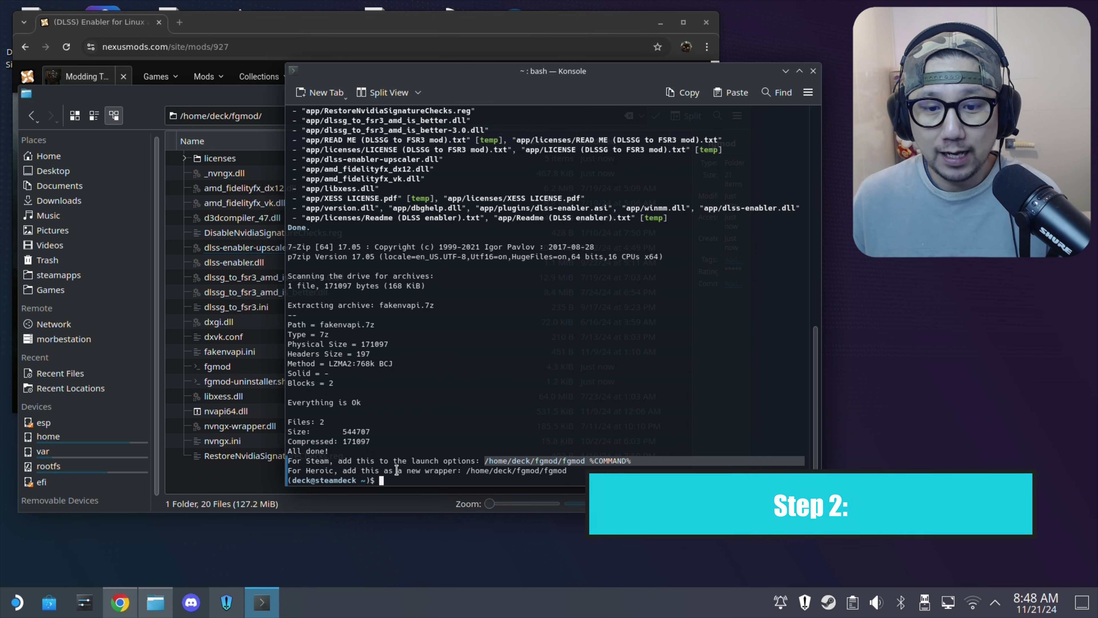
Copy the Heroic wrapper path /home/deck/fgmod/fgmod from the terminal output.
drag(466, 470, 563, 473)
right_click(559, 471)
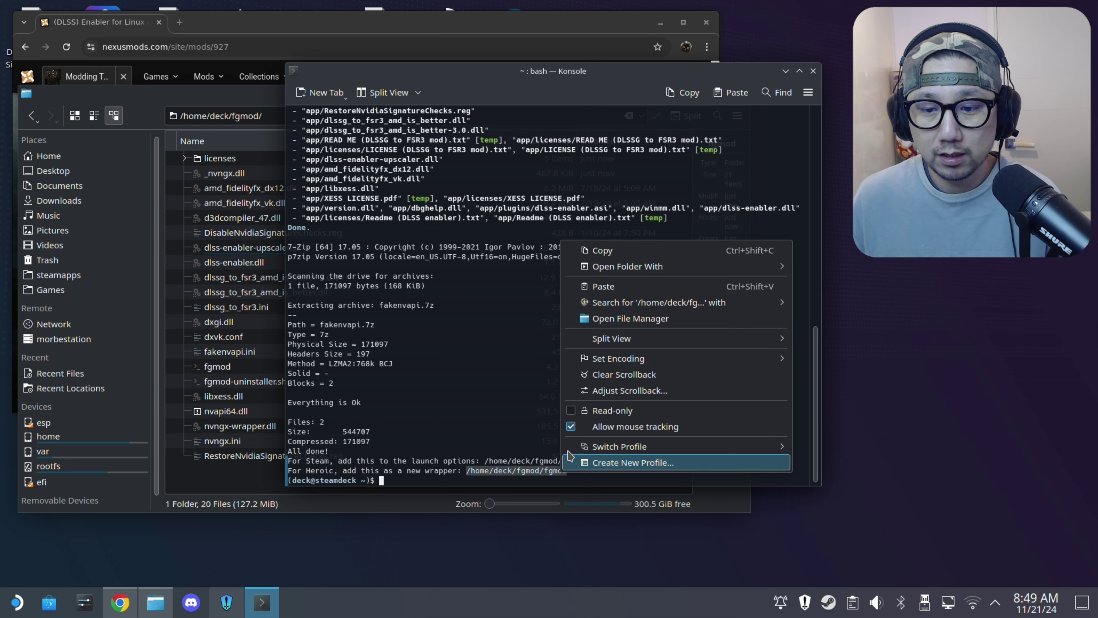
click(582, 249)
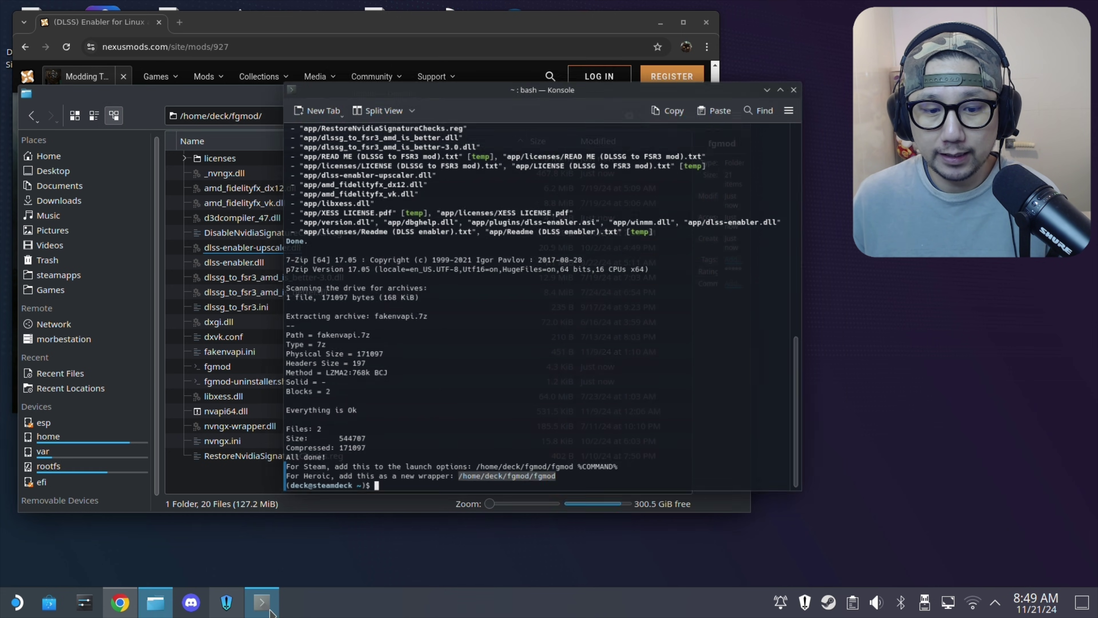
Switch to Heroic Games Launcher and open the wrapper command section in The Witcher 3's advanced settings.
click(227, 602)
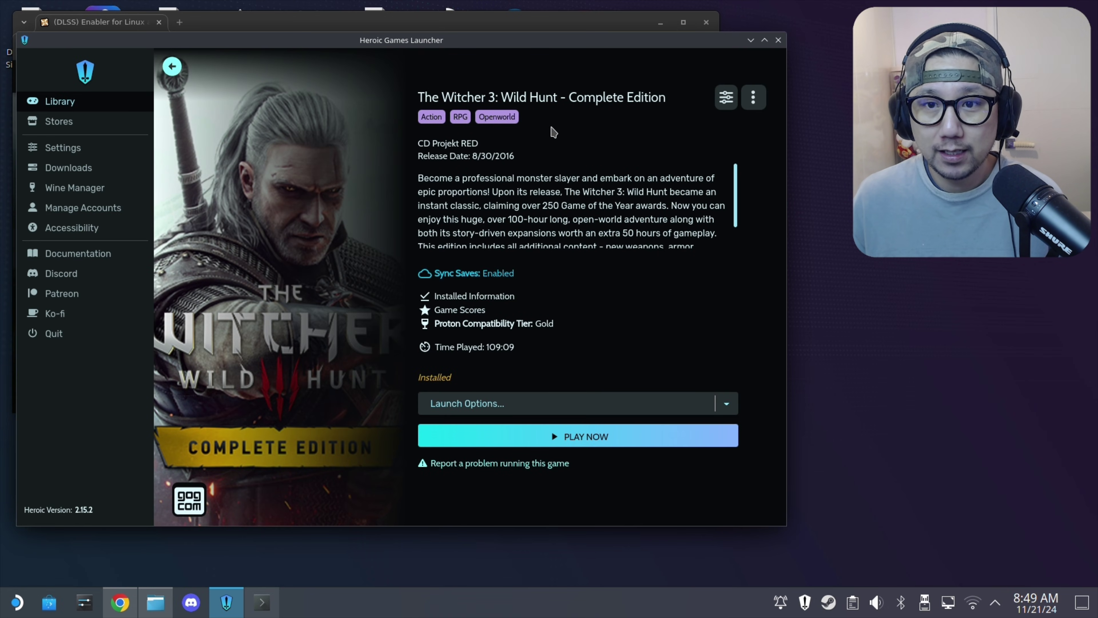
click(726, 96)
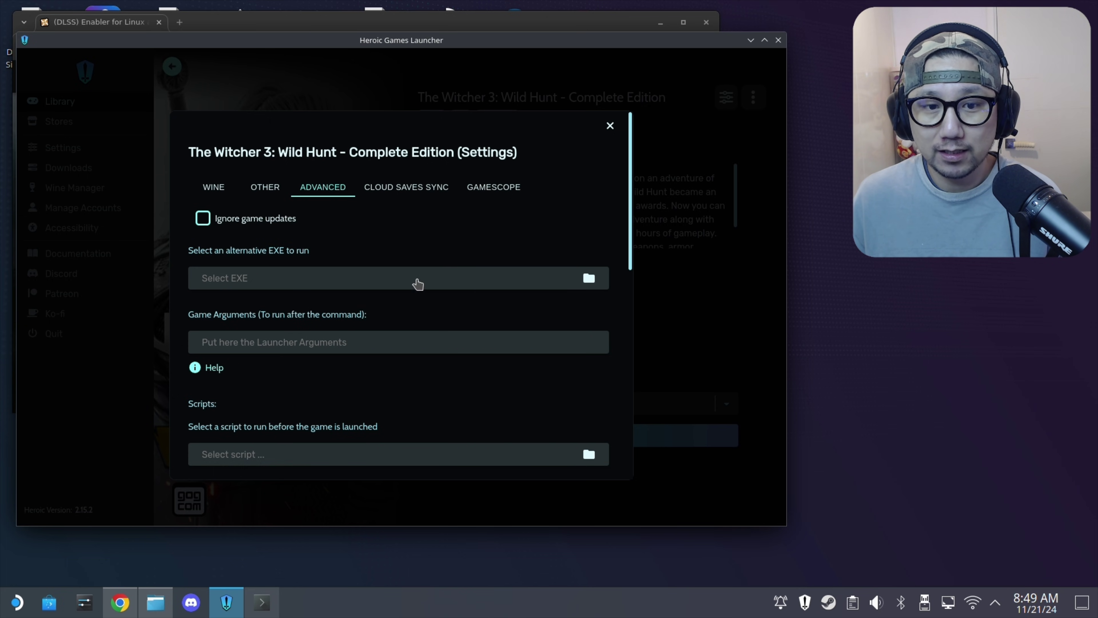
scroll(430, 315, down, 2)
scroll(429, 315, down, 6)
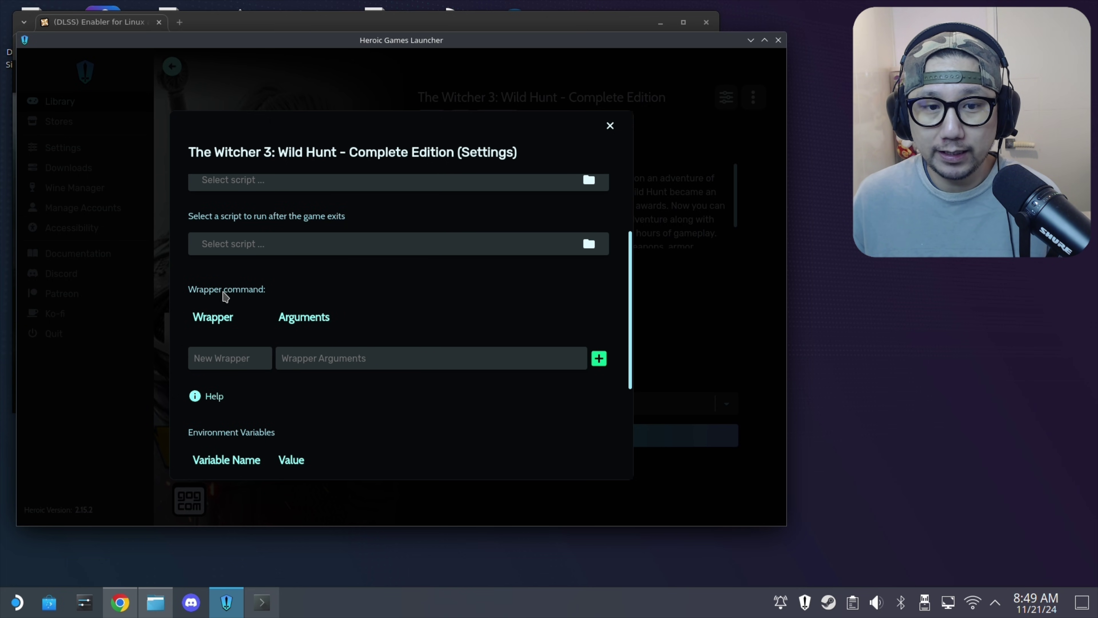
Add /home/deck/fgmod/fgmod as a new wrapper without arguments for The Witcher 3 and close the game settings.
click(210, 364)
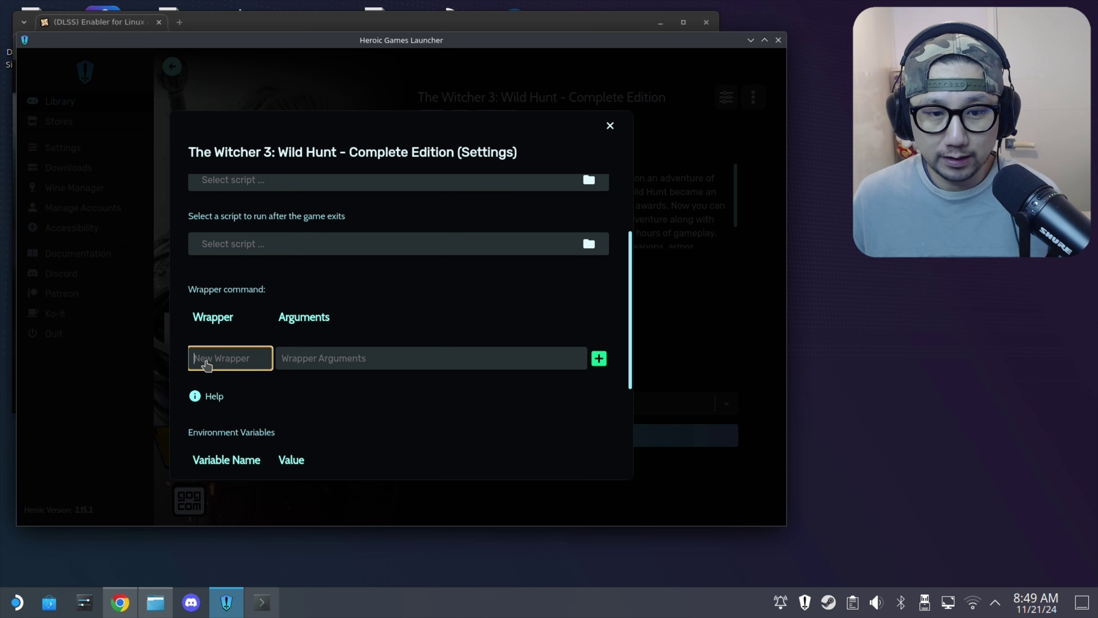
key(ctrl+v)
mouse_move(251, 361)
mouse_down()
mouse_move(193, 361)
mouse_move(231, 363)
mouse_up()
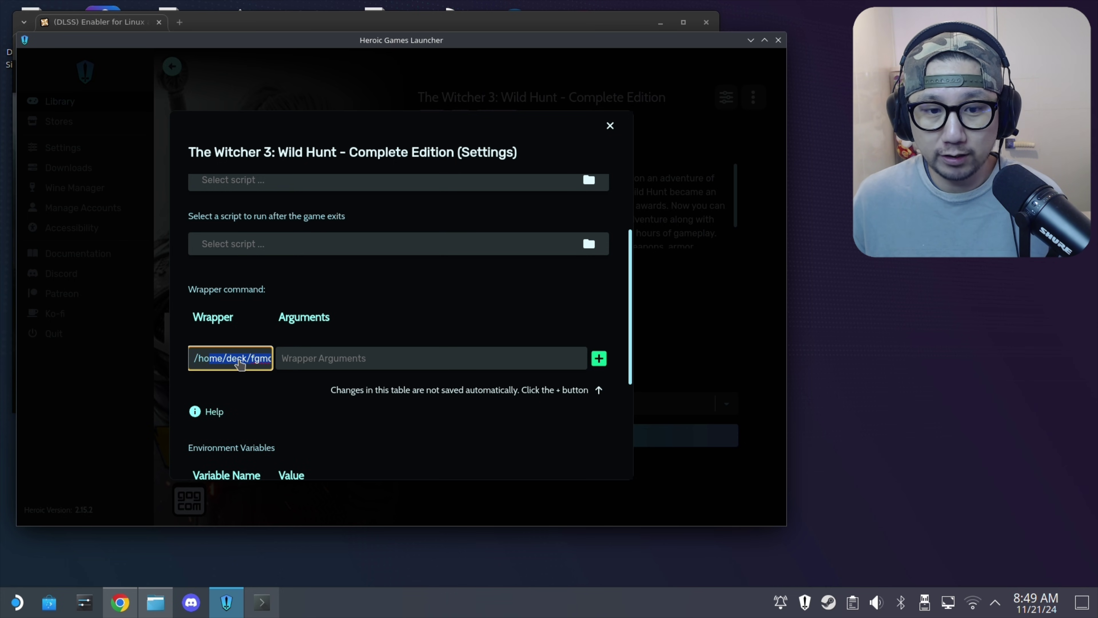
click(258, 362)
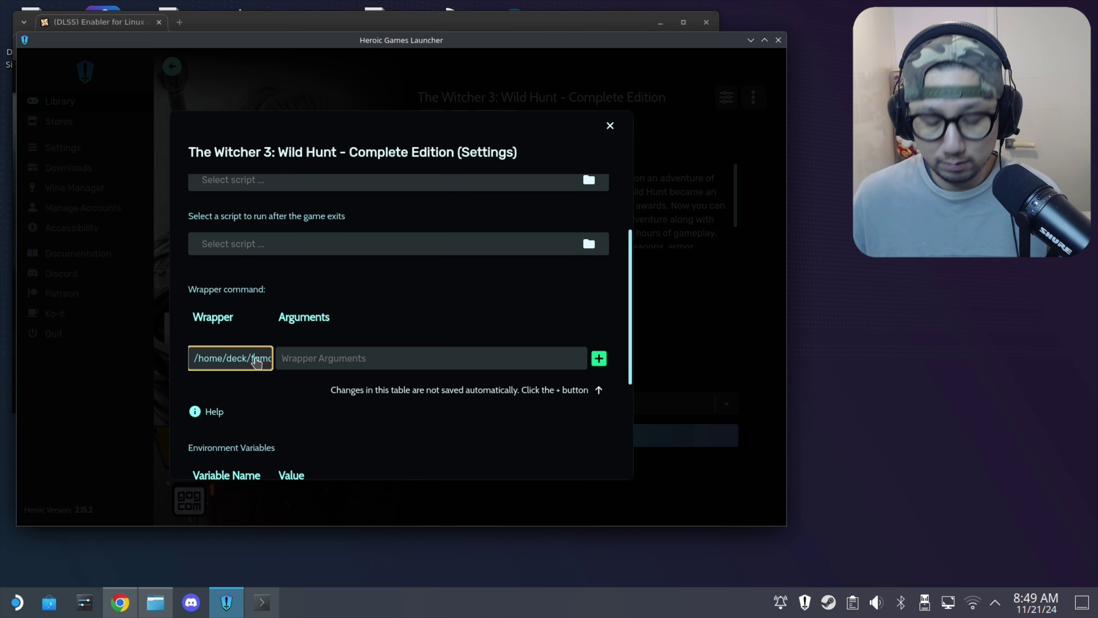
key(Tab)
key(Tab)
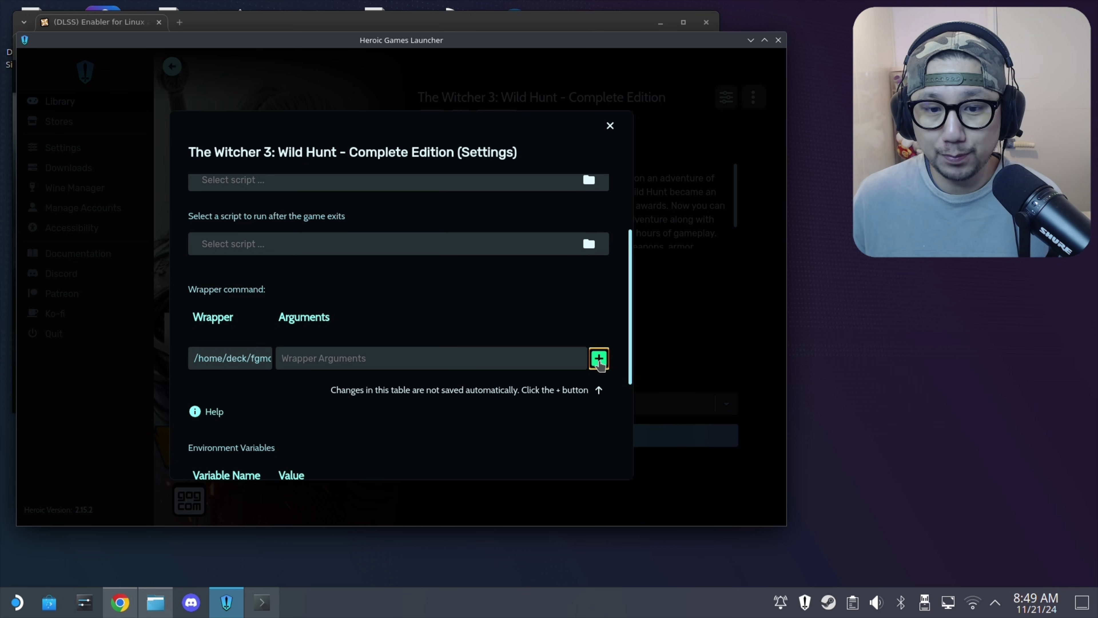
click(599, 359)
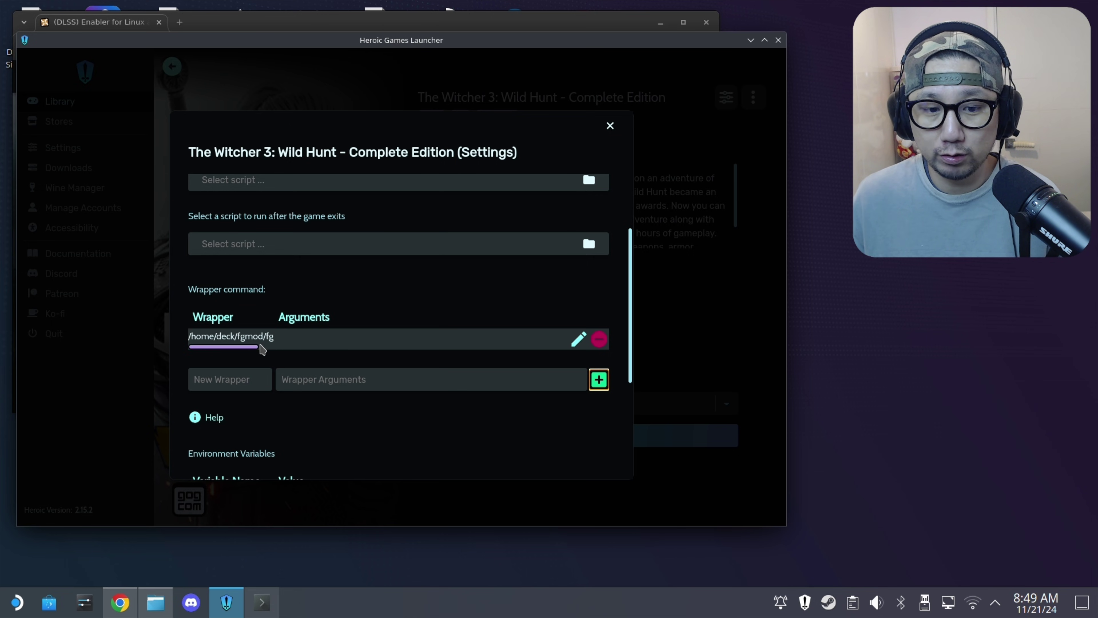
click(610, 125)
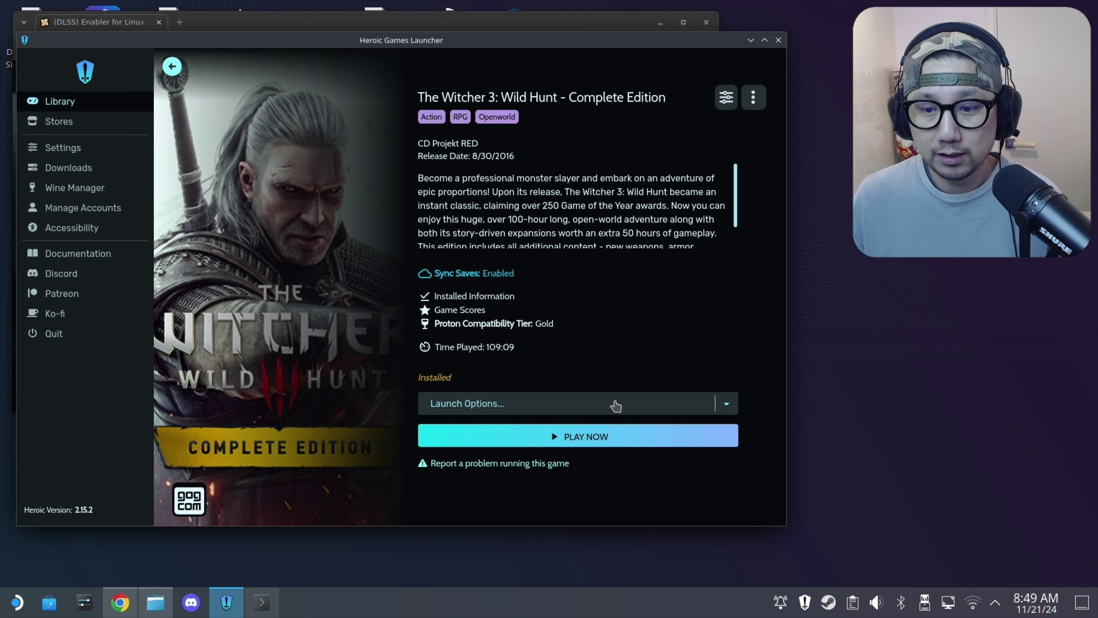
Try to launch The Witcher 3, and read its game log in Heroic's global settings through to the end.
click(605, 435)
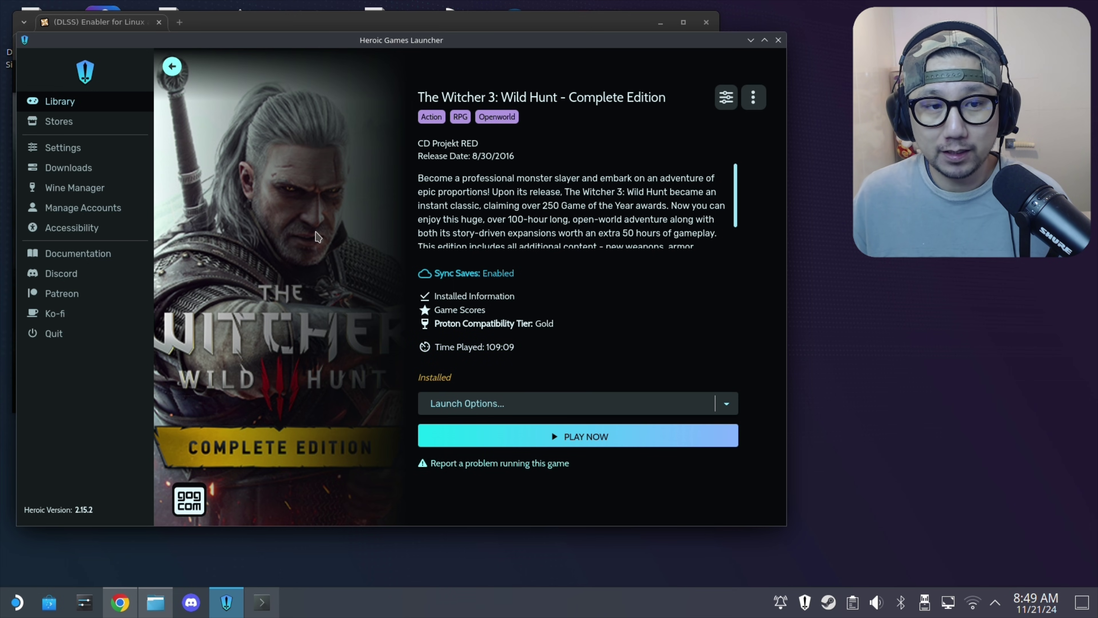
click(70, 148)
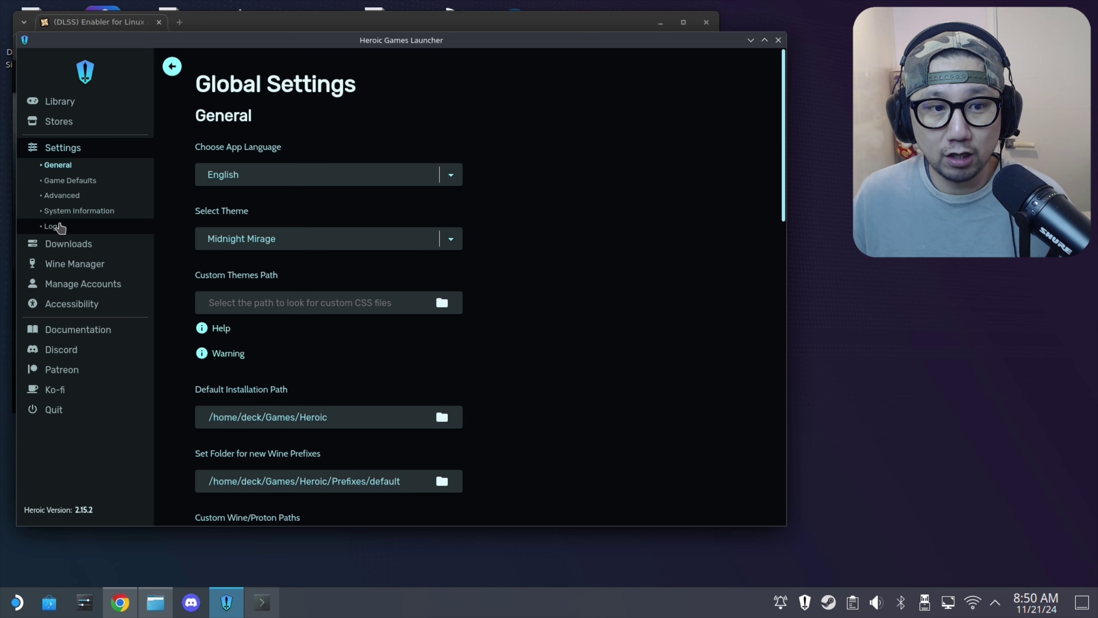
click(54, 227)
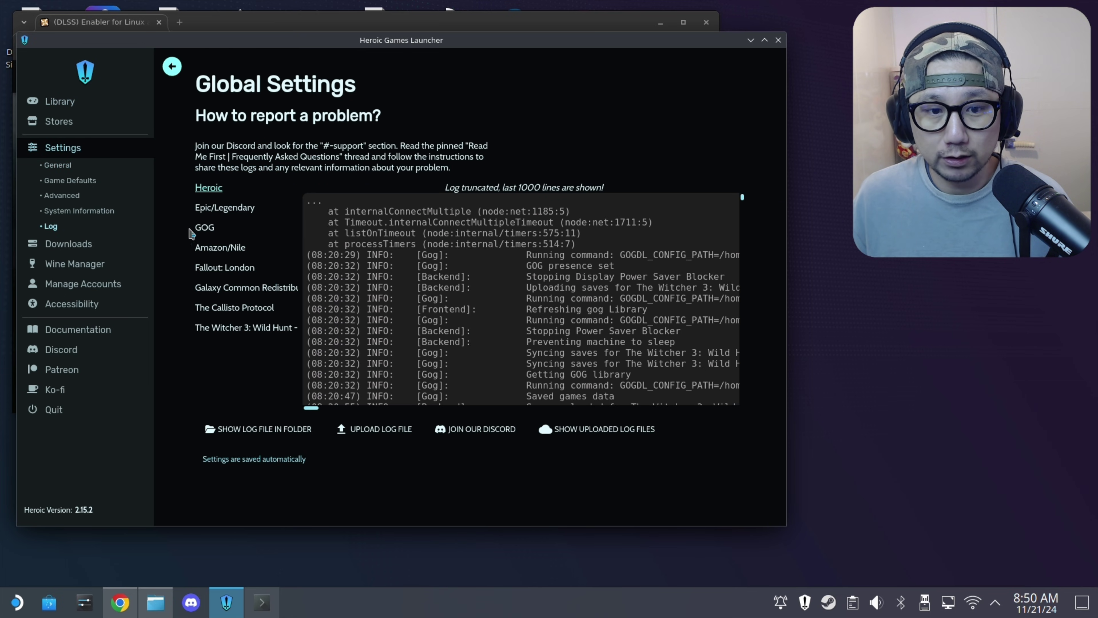
click(233, 328)
scroll(453, 326, down, 15)
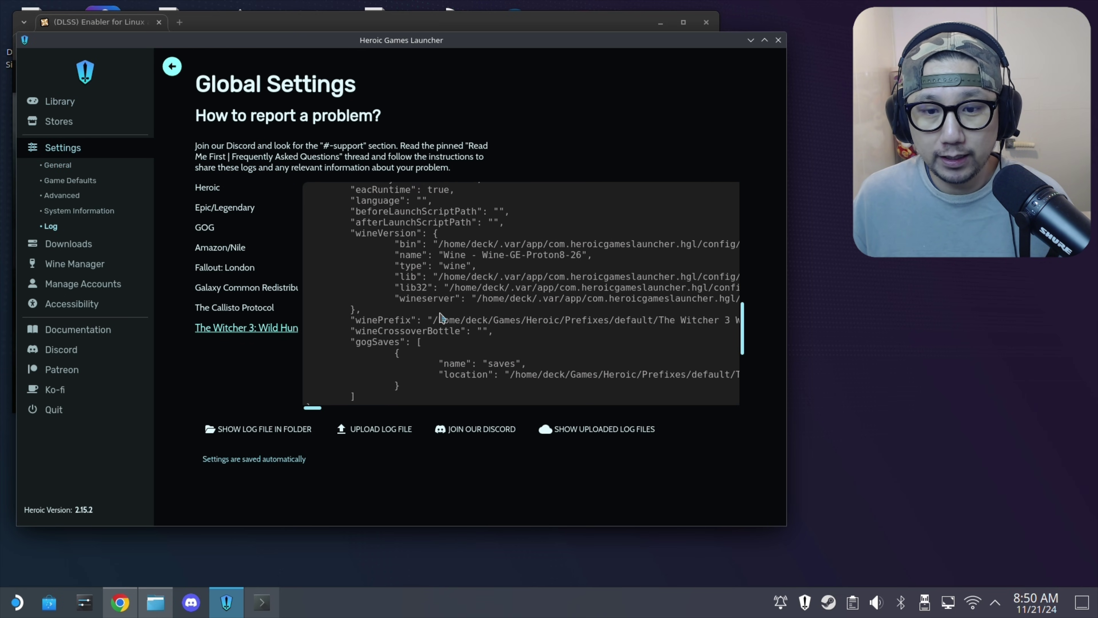
scroll(476, 285, up, 3)
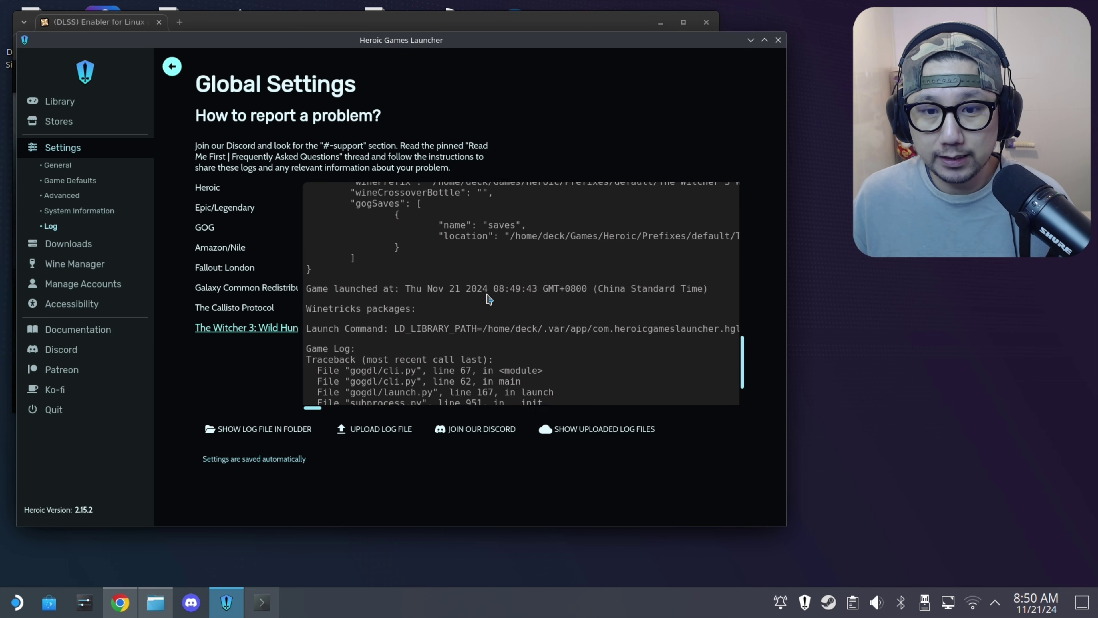
scroll(434, 285, down, 3)
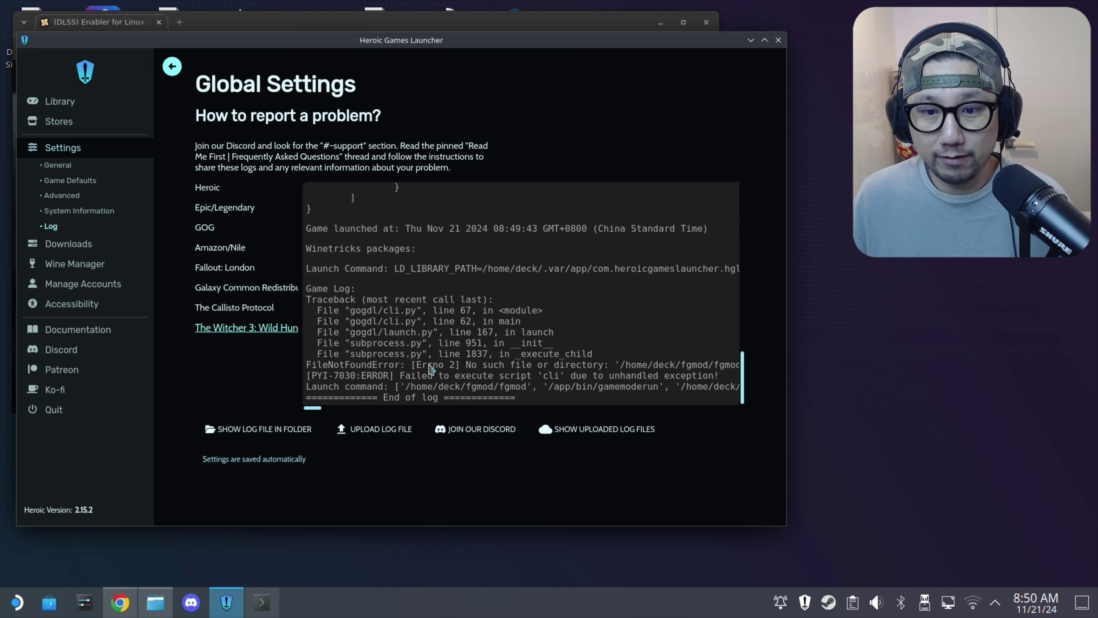
Examine the file path in the log's FileNotFoundError line and compare it with the fgmod folder in Dolphin.
drag(463, 372, 510, 373)
click(482, 370)
drag(363, 367, 488, 371)
click(155, 602)
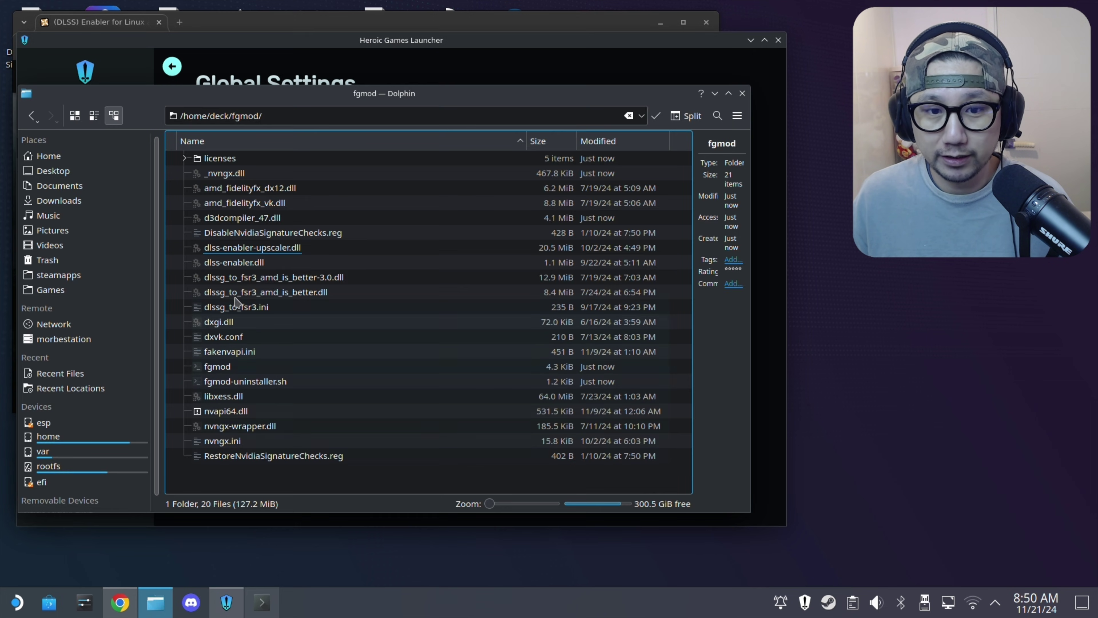
click(714, 93)
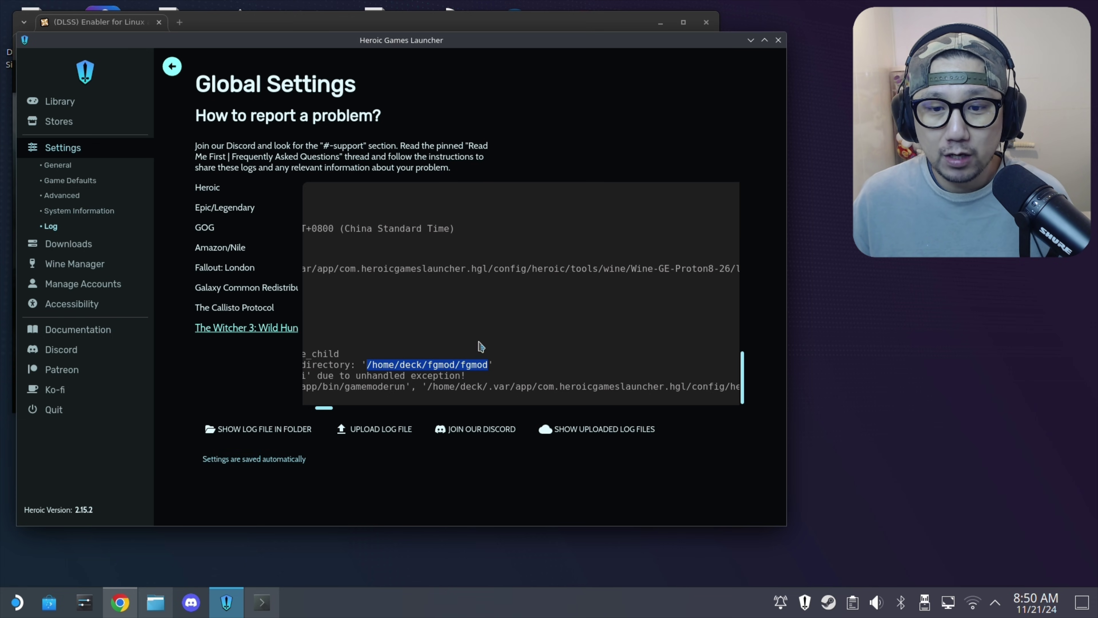
click(473, 368)
drag(511, 369, 365, 367)
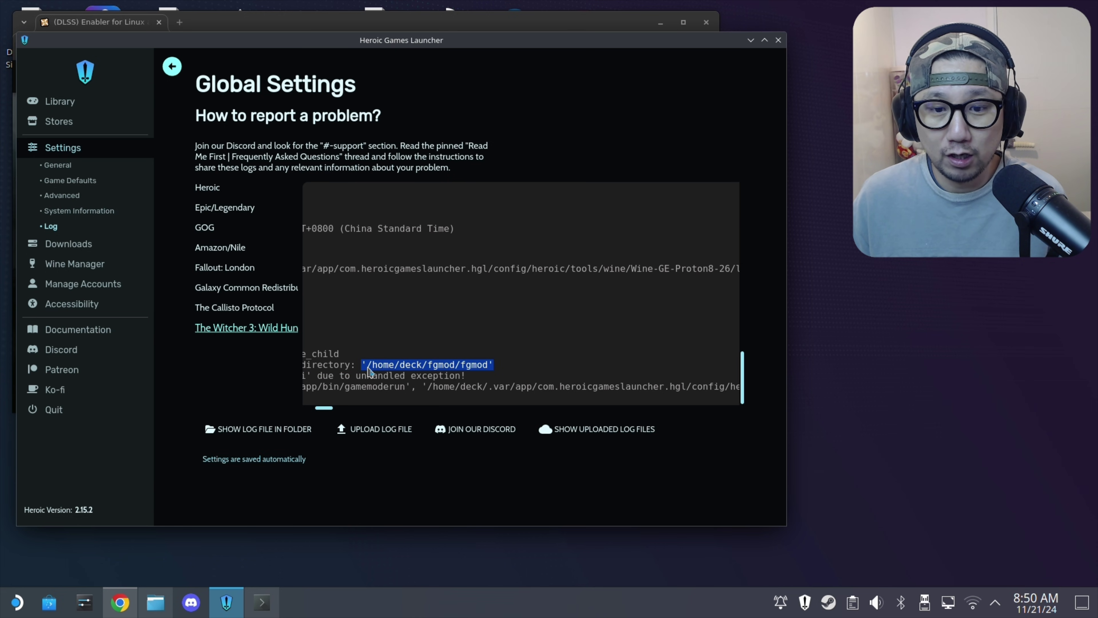
click(367, 368)
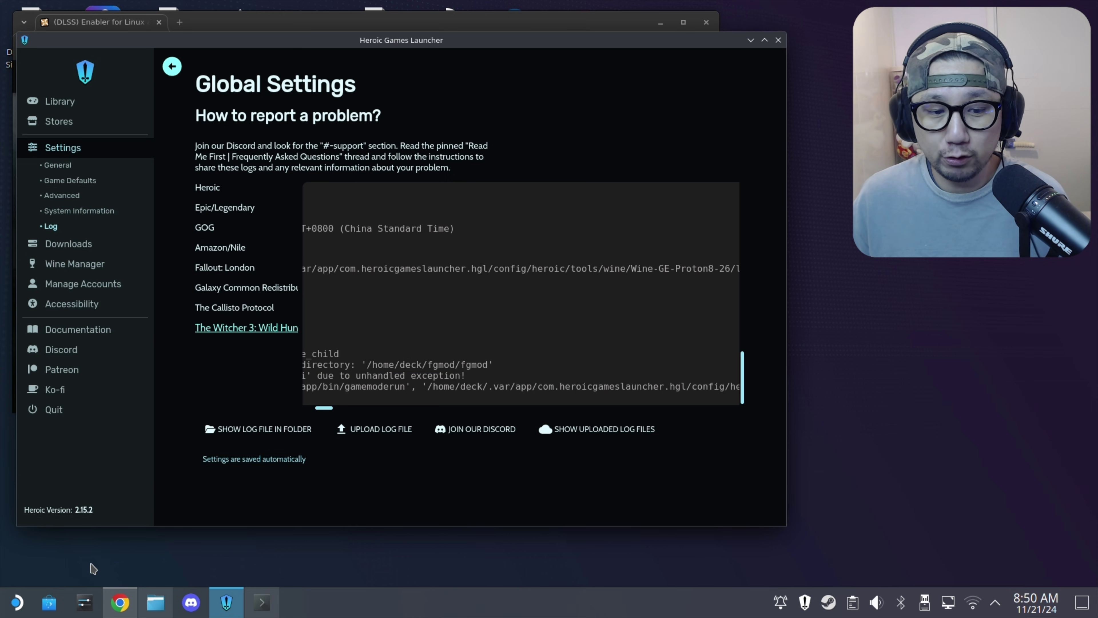
Open Discover, search for flatseal, and launch Flatseal from its application page.
click(49, 602)
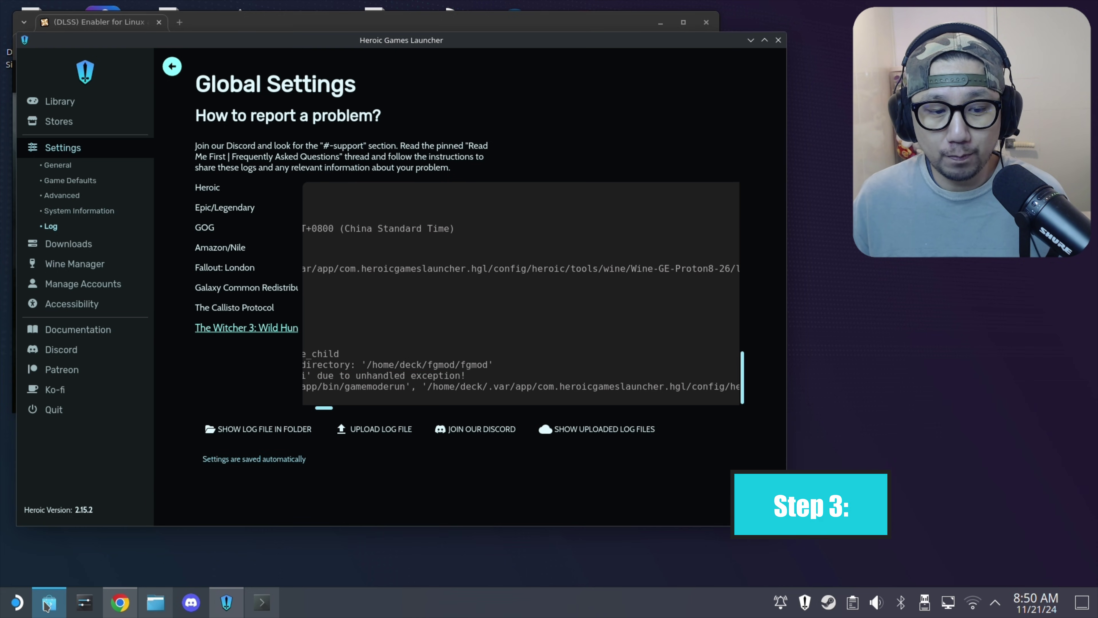
mouse_move(48, 603)
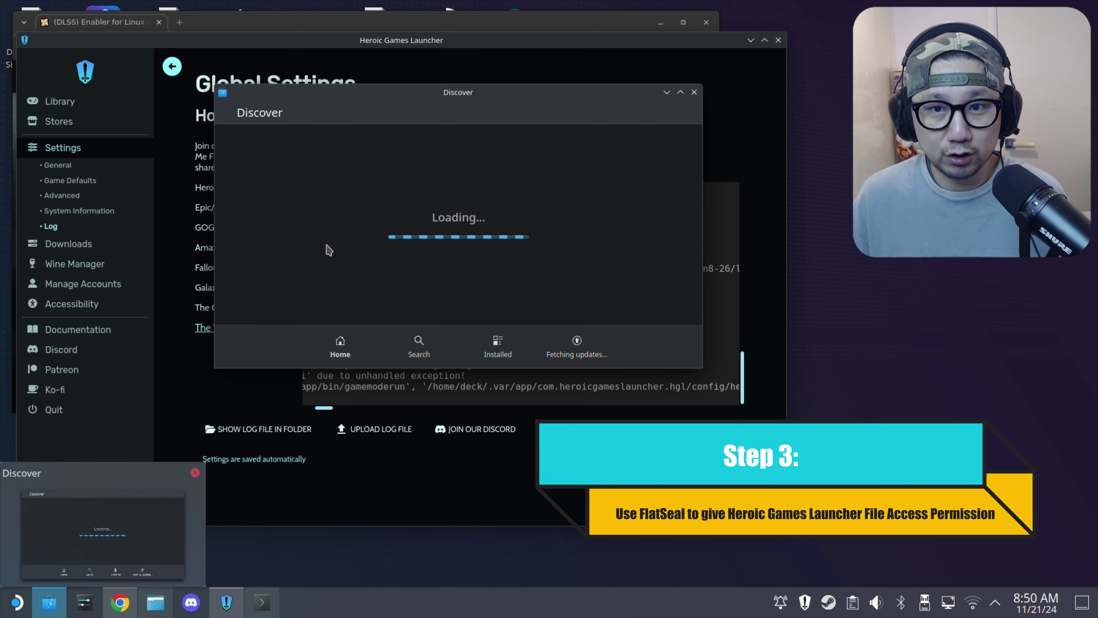
click(417, 346)
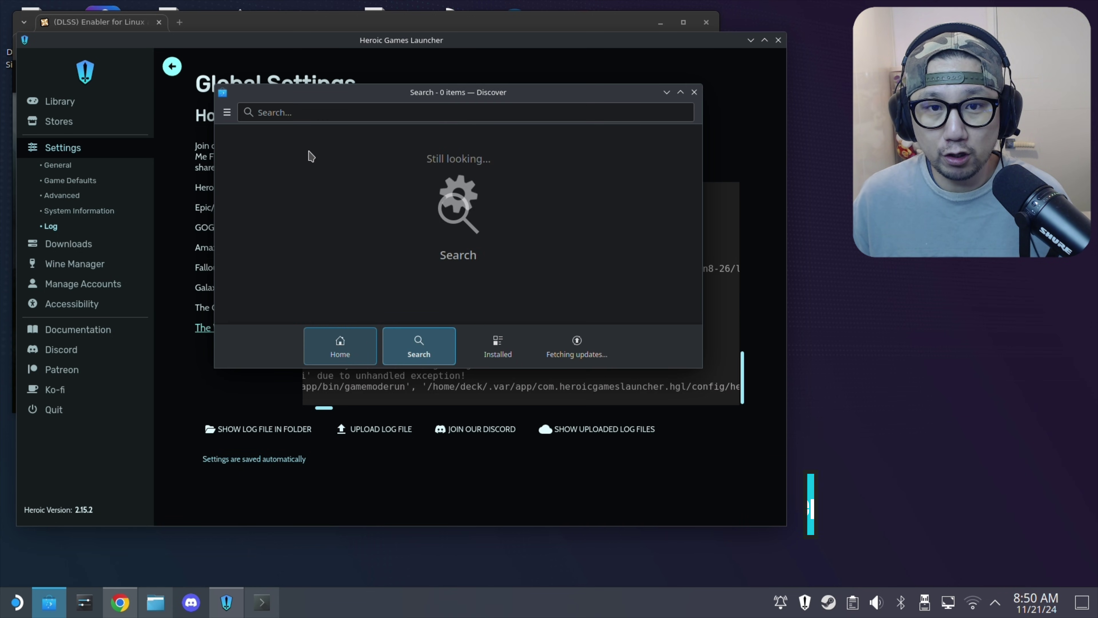
click(317, 115)
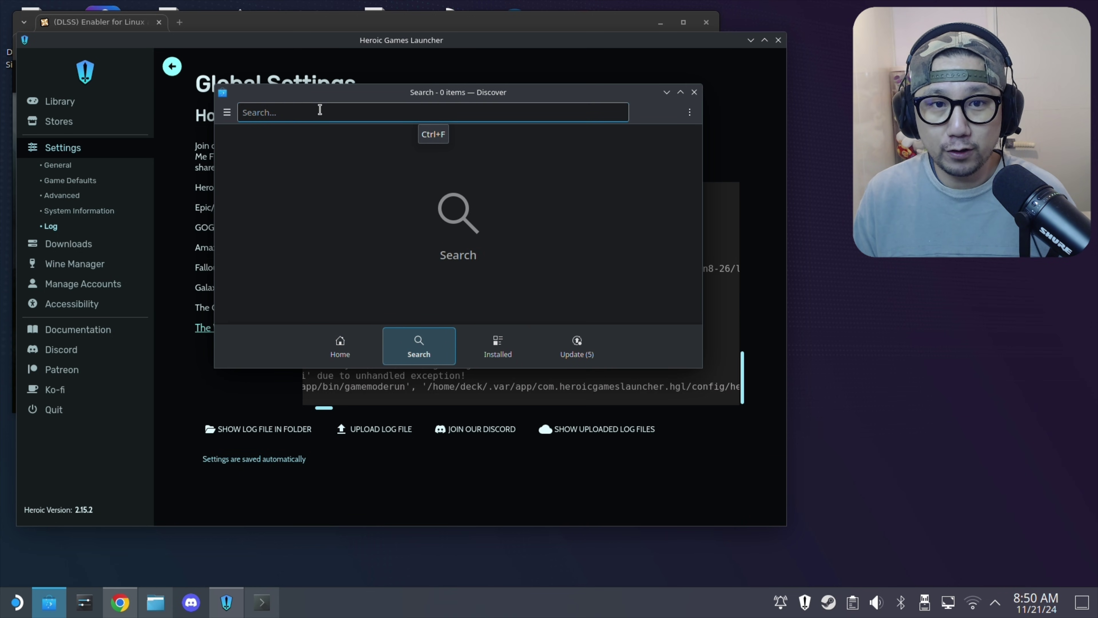
text(flatseal)
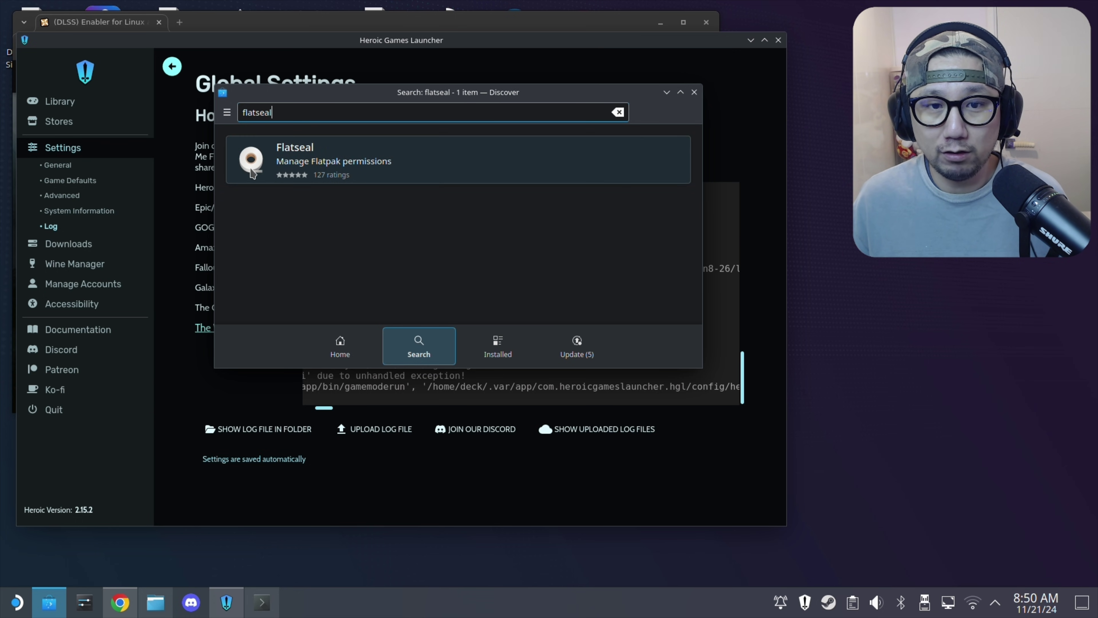
click(374, 152)
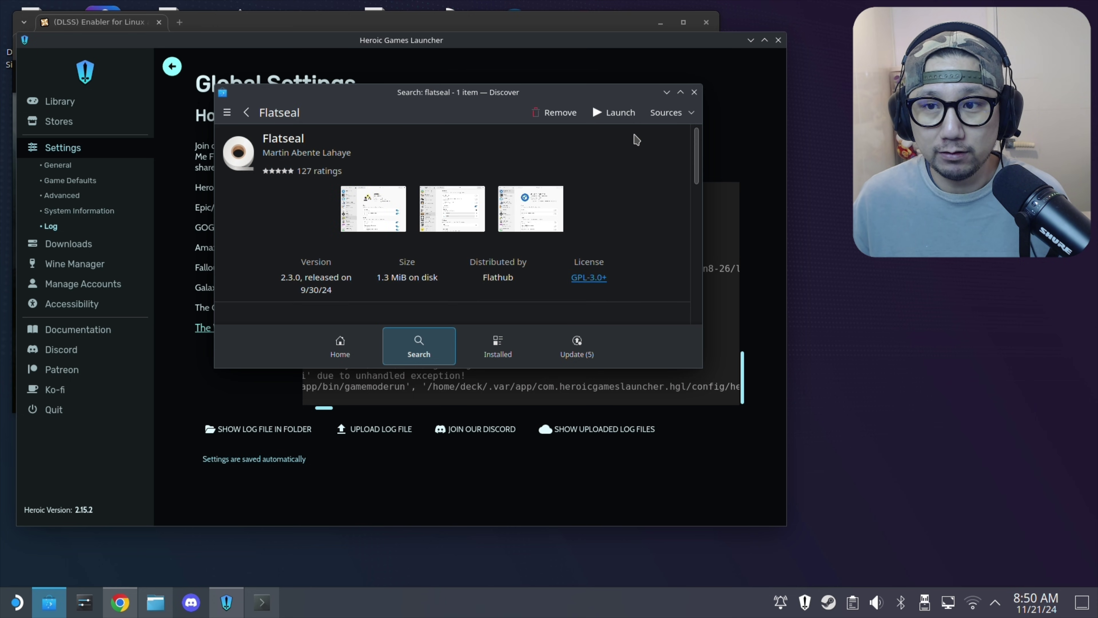
click(618, 113)
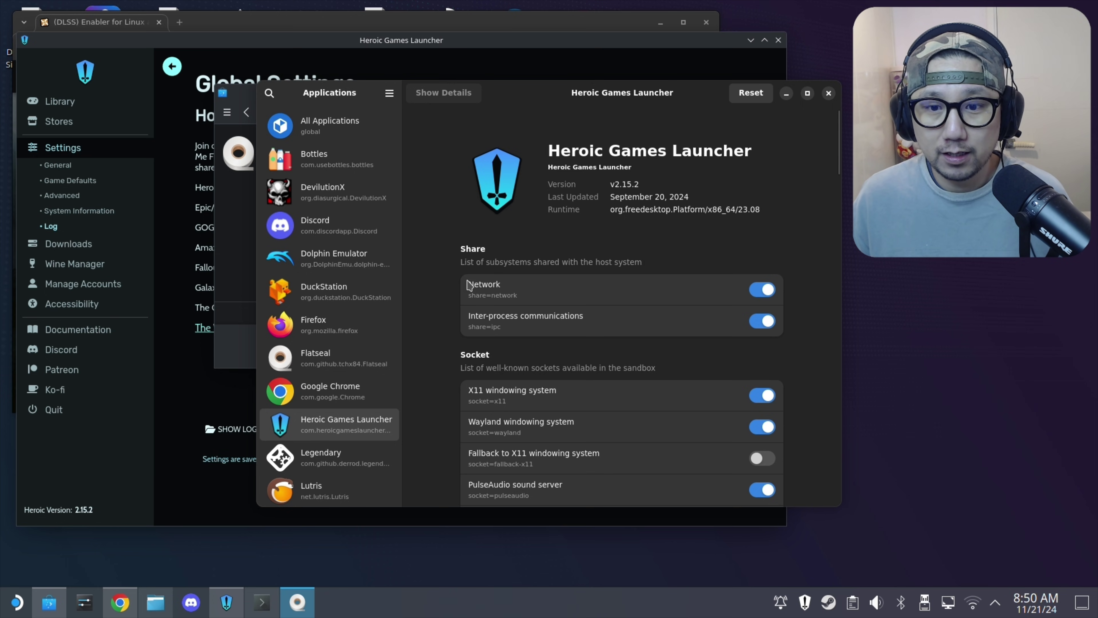
Look through Flatseal's list of installed Flatpak applications, including the permissions page for Bottles.
scroll(367, 262, down, 5)
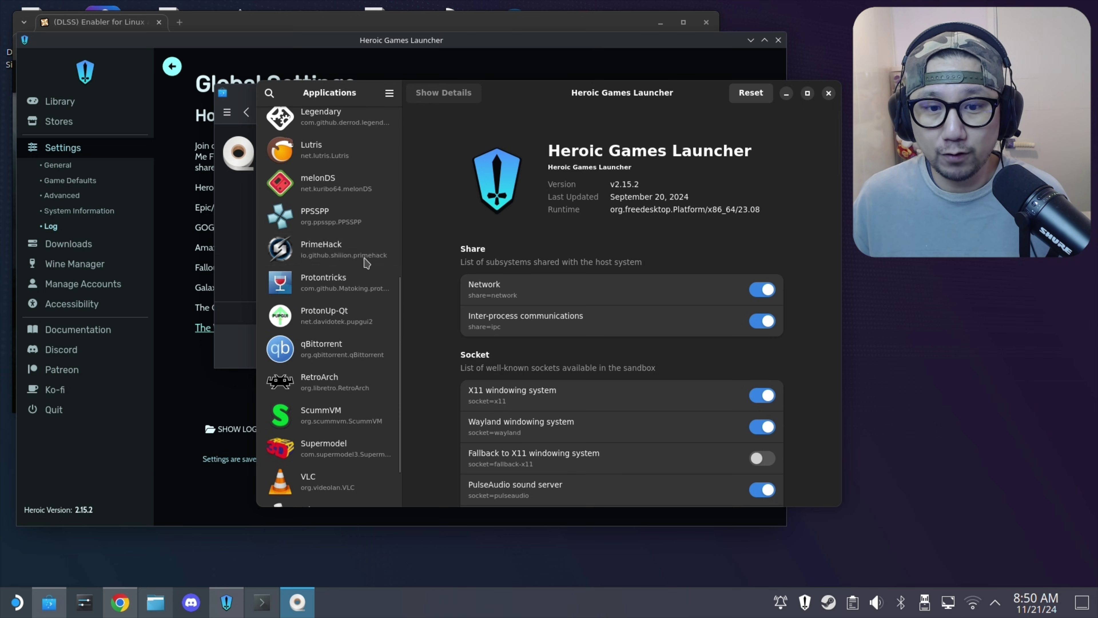
scroll(359, 303, down, 2)
scroll(352, 216, up, 10)
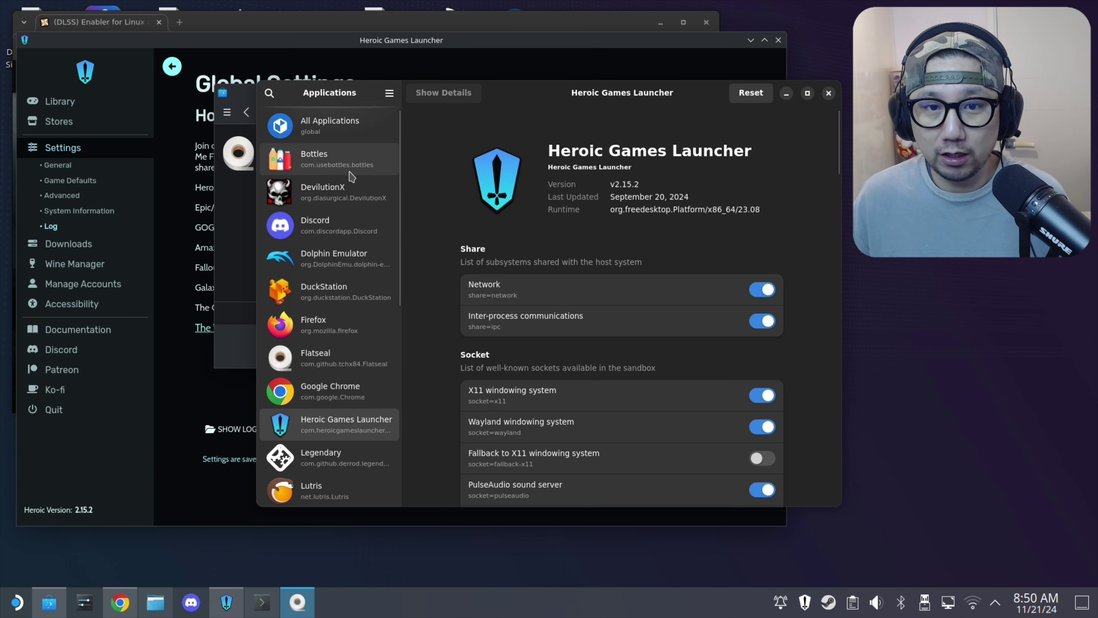
click(339, 153)
scroll(346, 268, down, 7)
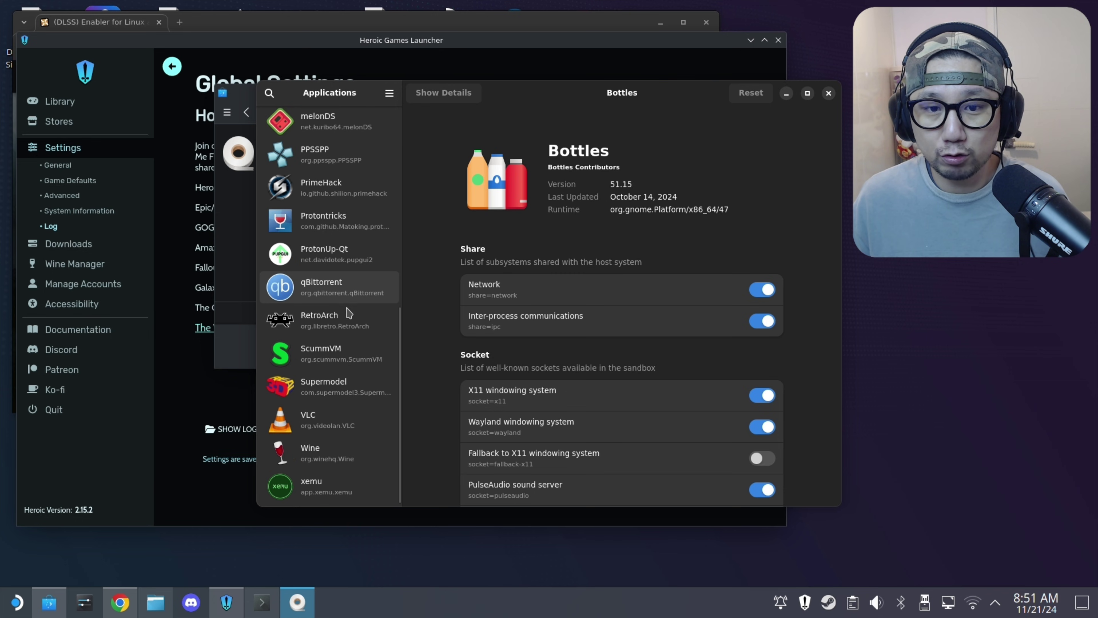
scroll(352, 286, up, 2)
scroll(341, 338, down, 2)
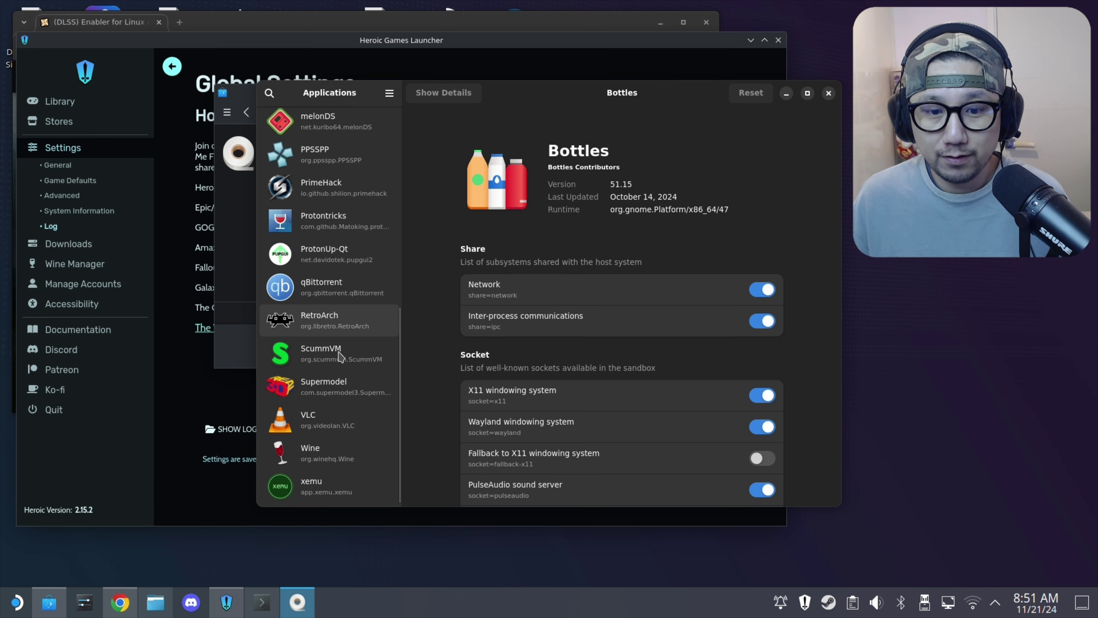
scroll(331, 277, up, 6)
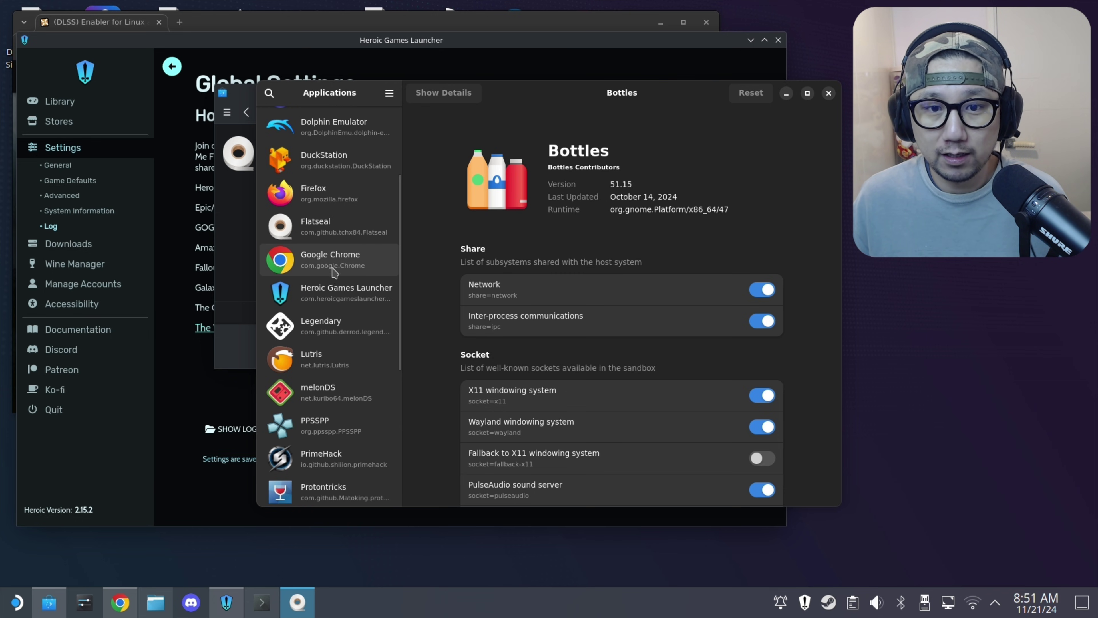
Add /home/deck/fgmod/fgmod as a new Other files entry in Heroic Games Launcher's filesystem permissions.
click(327, 298)
scroll(672, 265, down, 12)
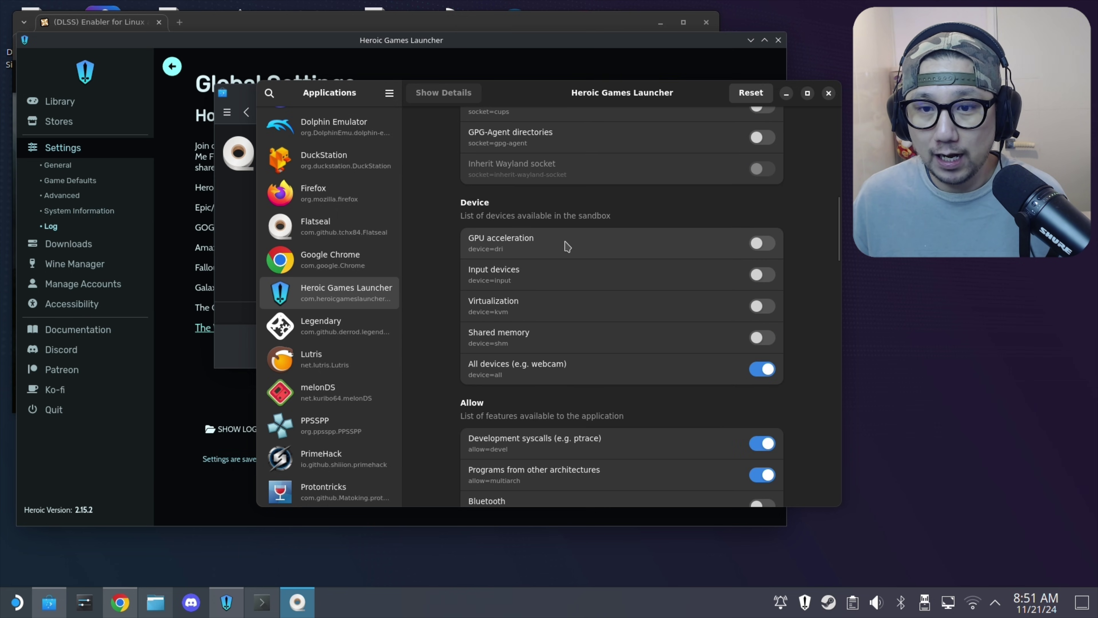
scroll(591, 304, down, 10)
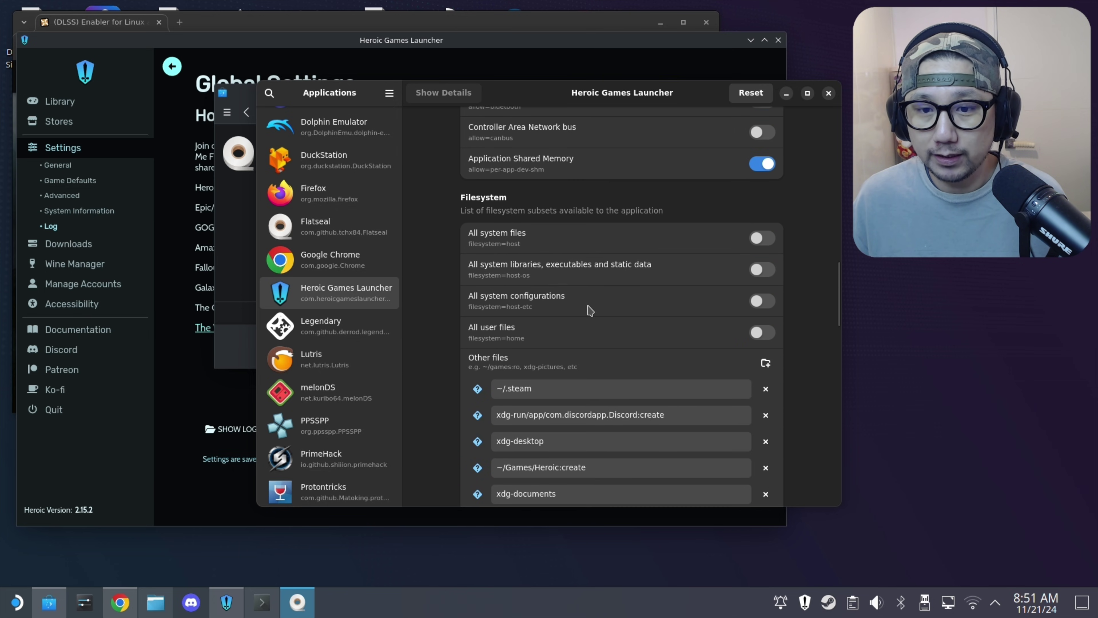
scroll(666, 318, down, 3)
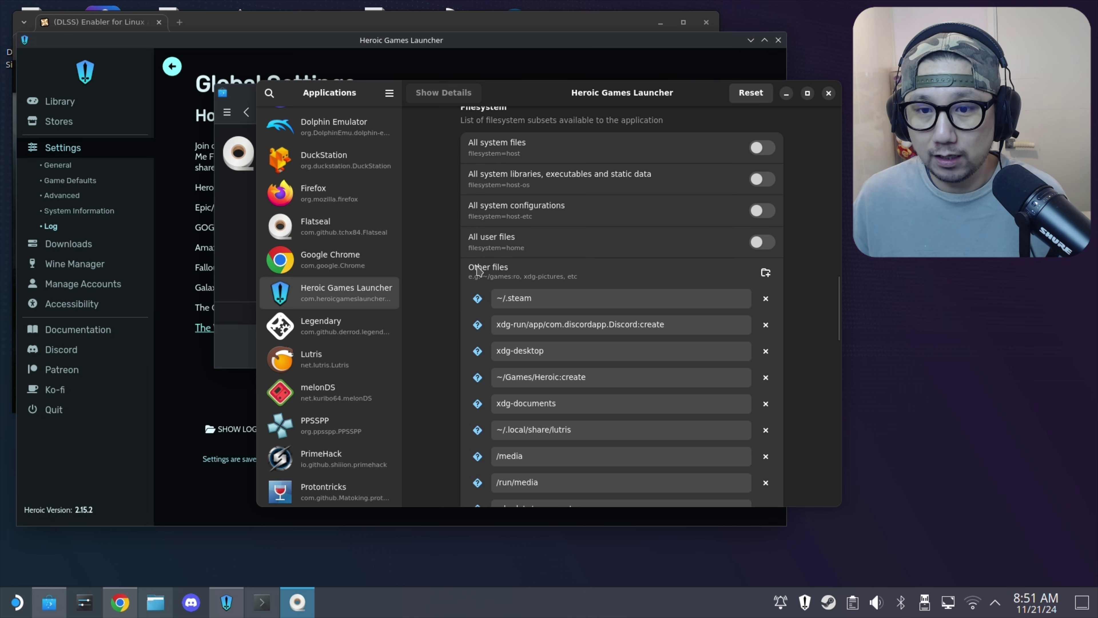
click(765, 273)
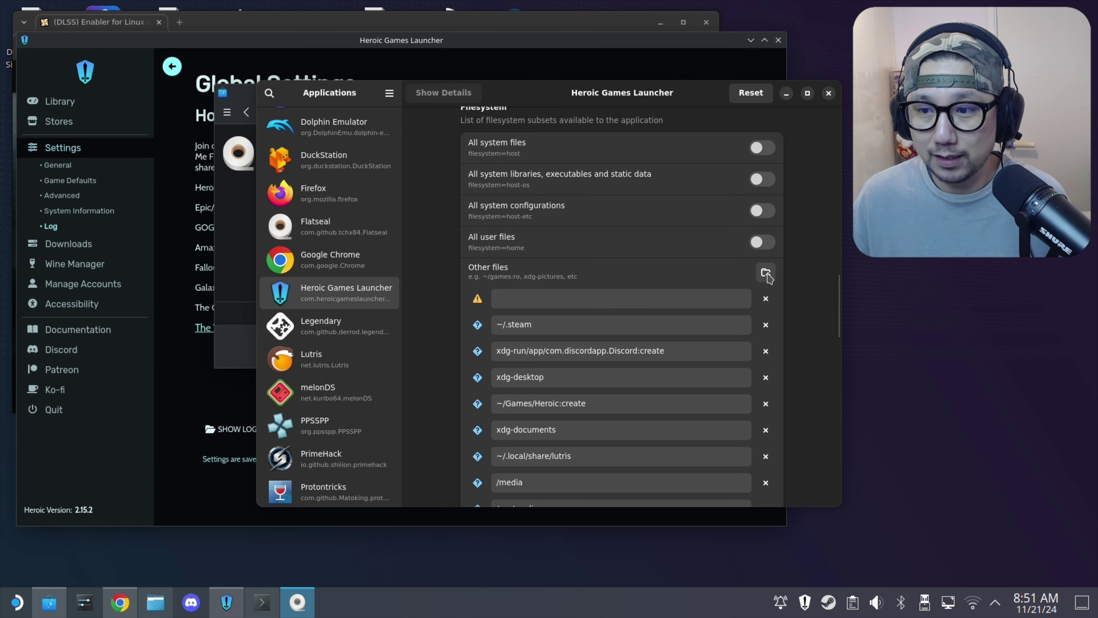
click(531, 303)
right_click(532, 303)
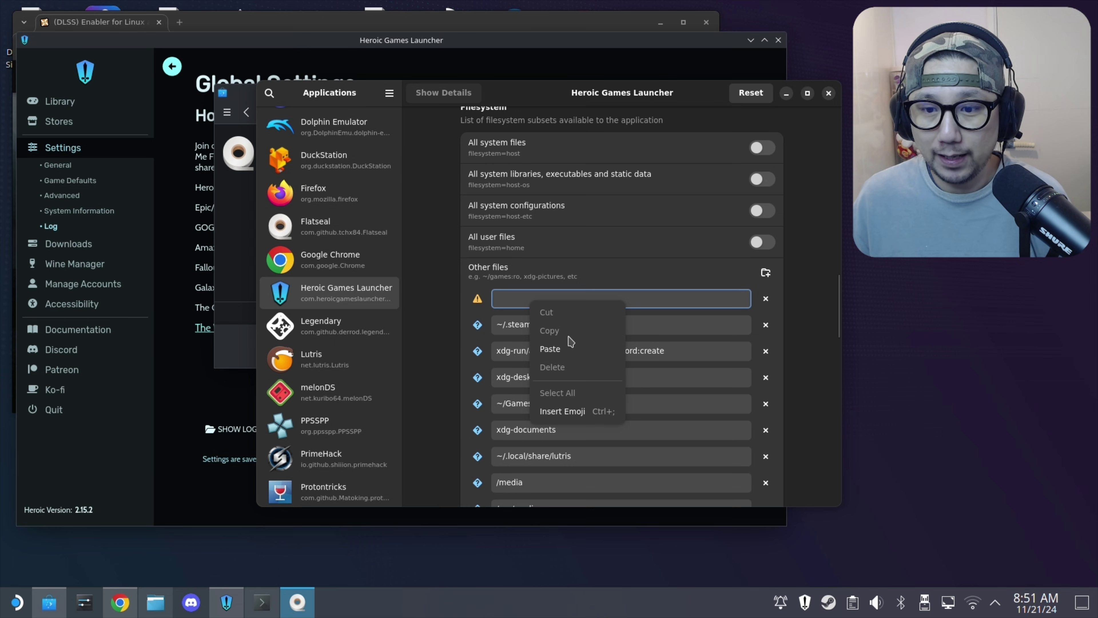
click(568, 349)
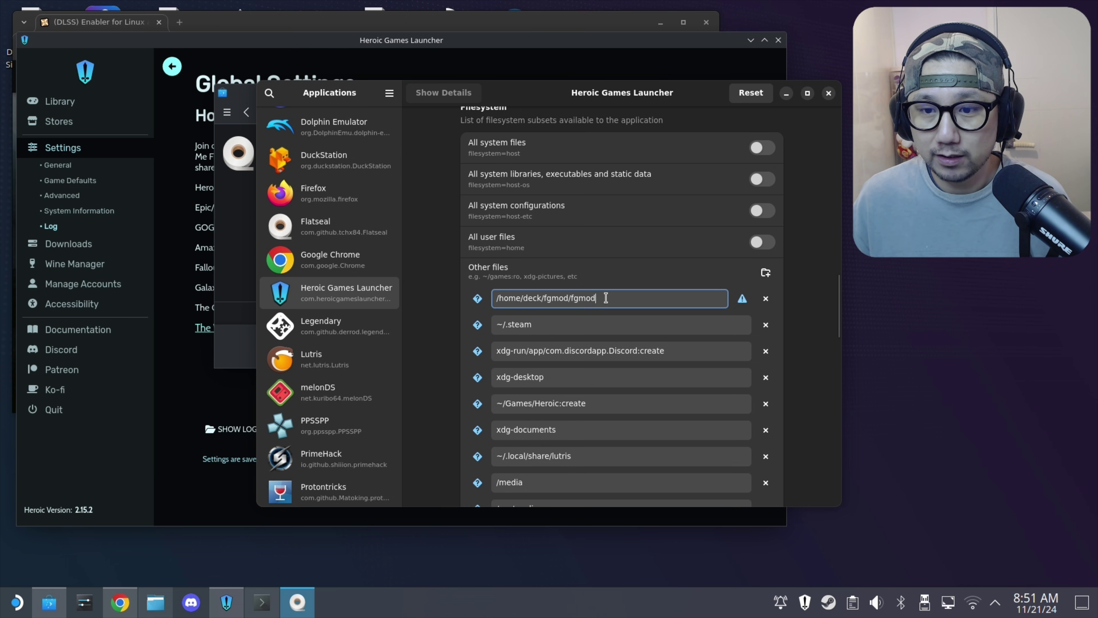
Shorten the new filesystem entry to /home/deck/fgmod/ and close both Flatseal and Discover.
drag(606, 298, 478, 299)
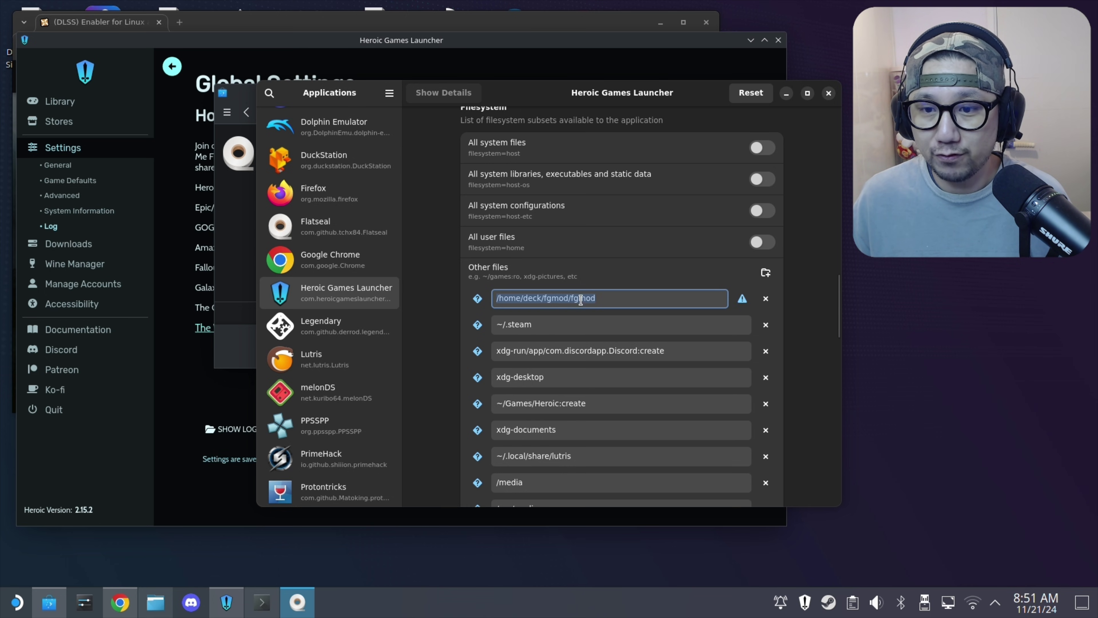
click(609, 298)
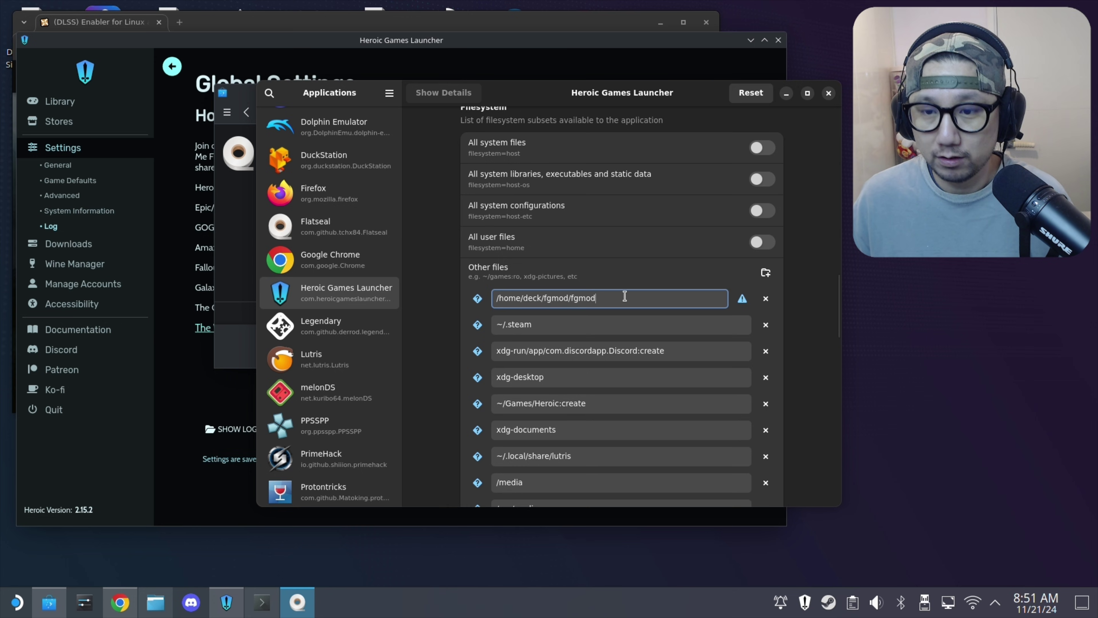
key(BackSpace)
key(BackSpace)
key(BackSpace)
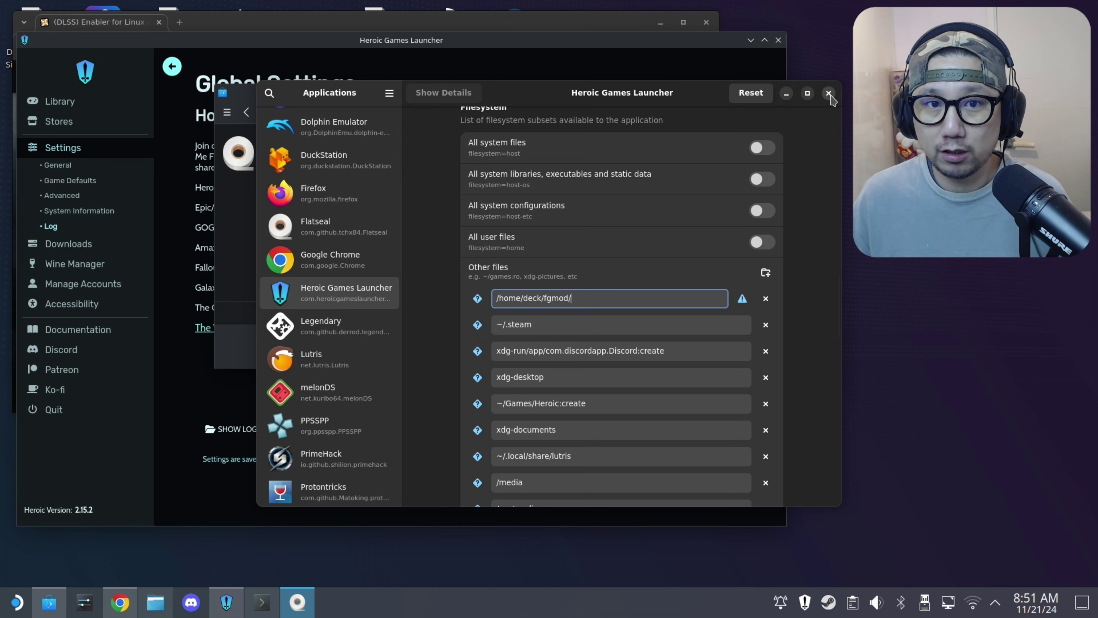
click(829, 93)
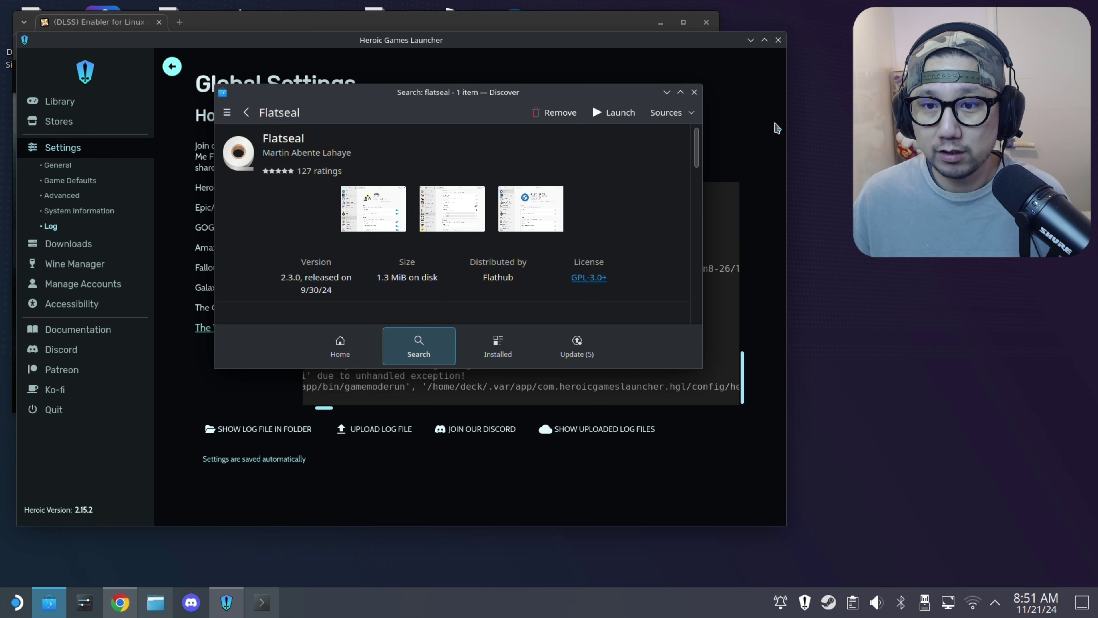
click(693, 93)
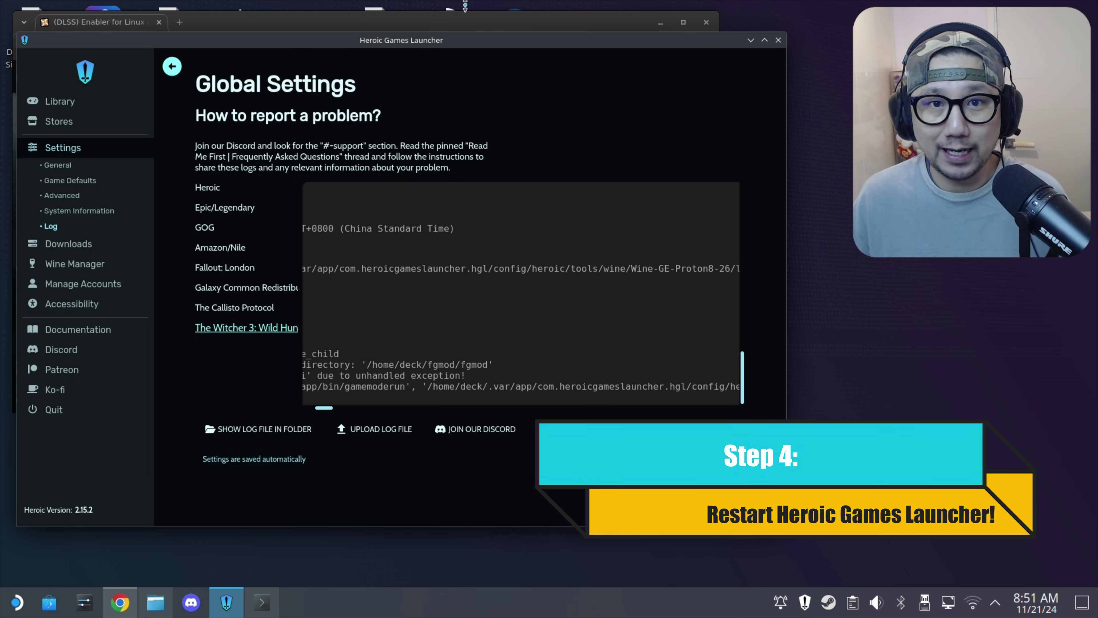
Restart Heroic Games Launcher by closing its window and launching it again from the favorite applications.
drag(456, 45, 477, 73)
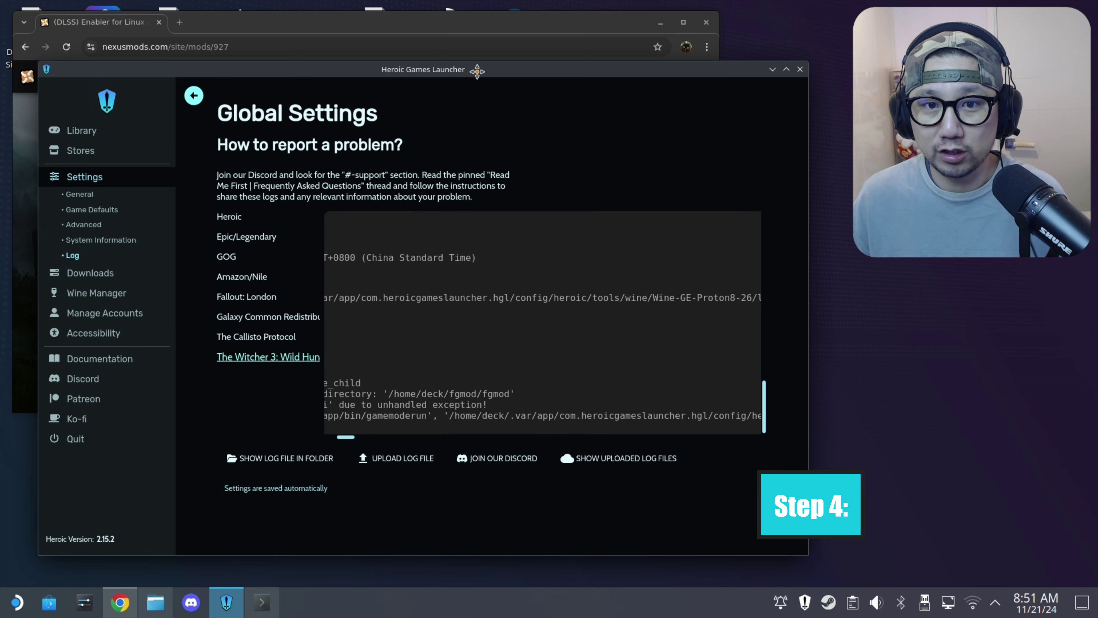
click(800, 69)
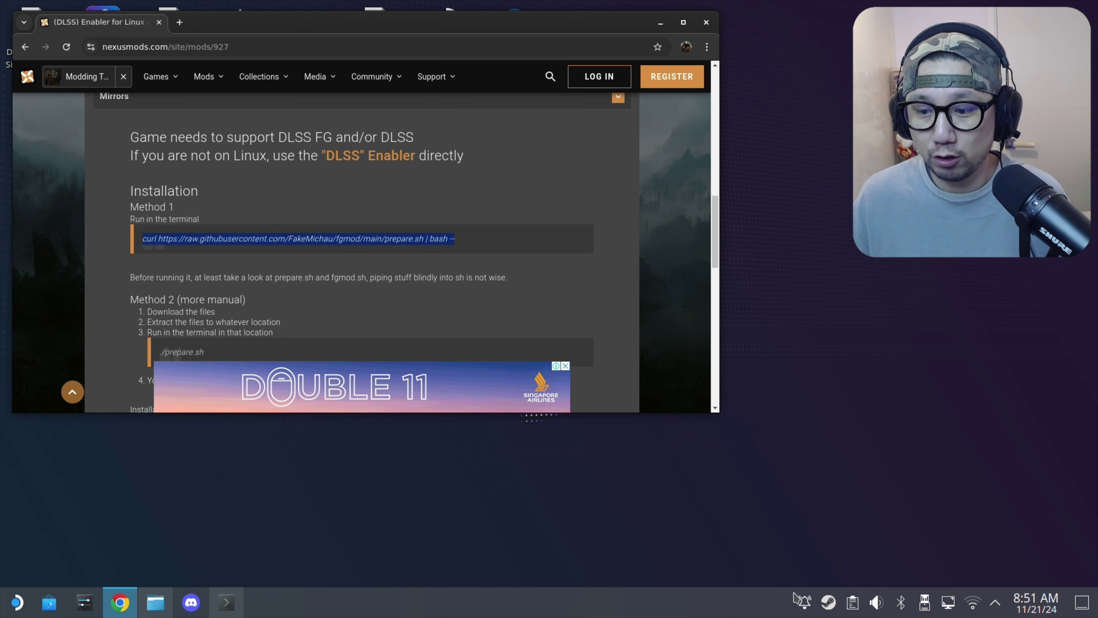
click(47, 602)
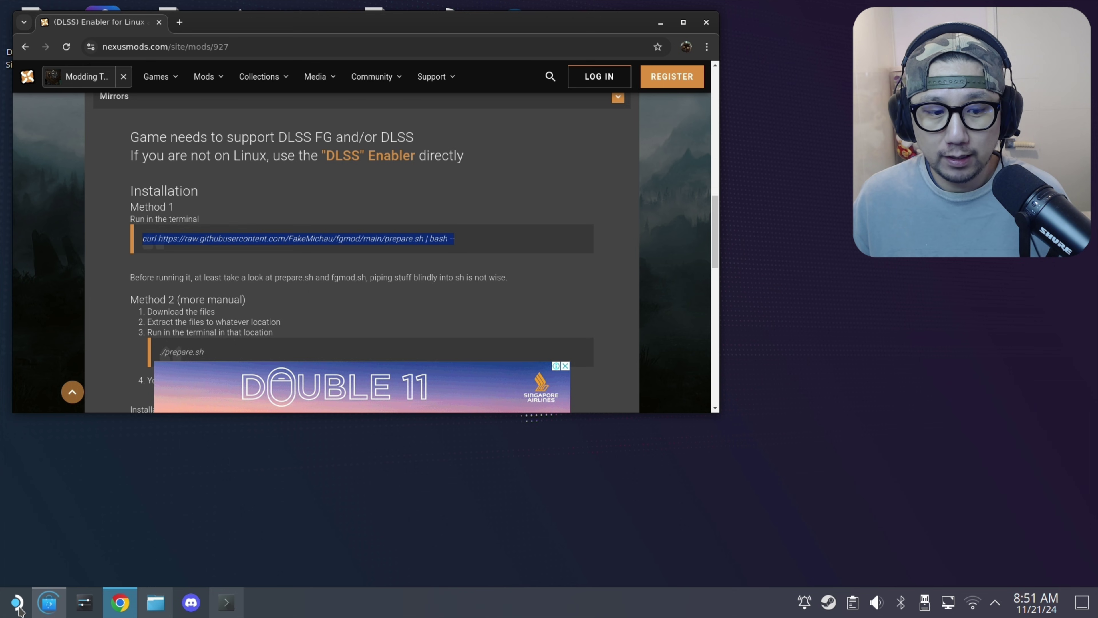
click(16, 602)
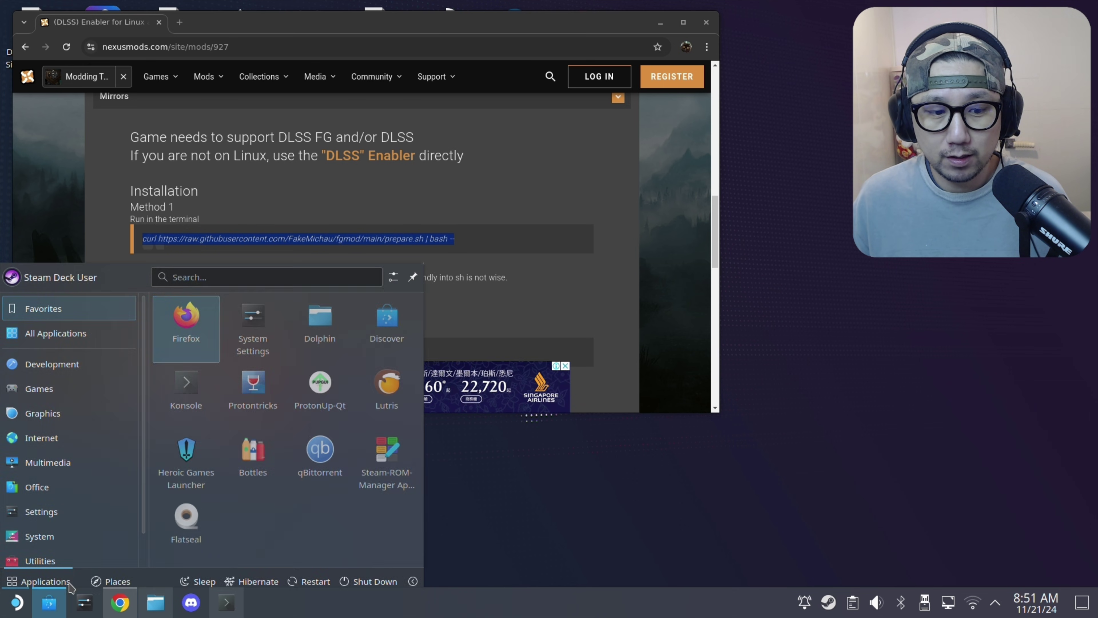
click(198, 465)
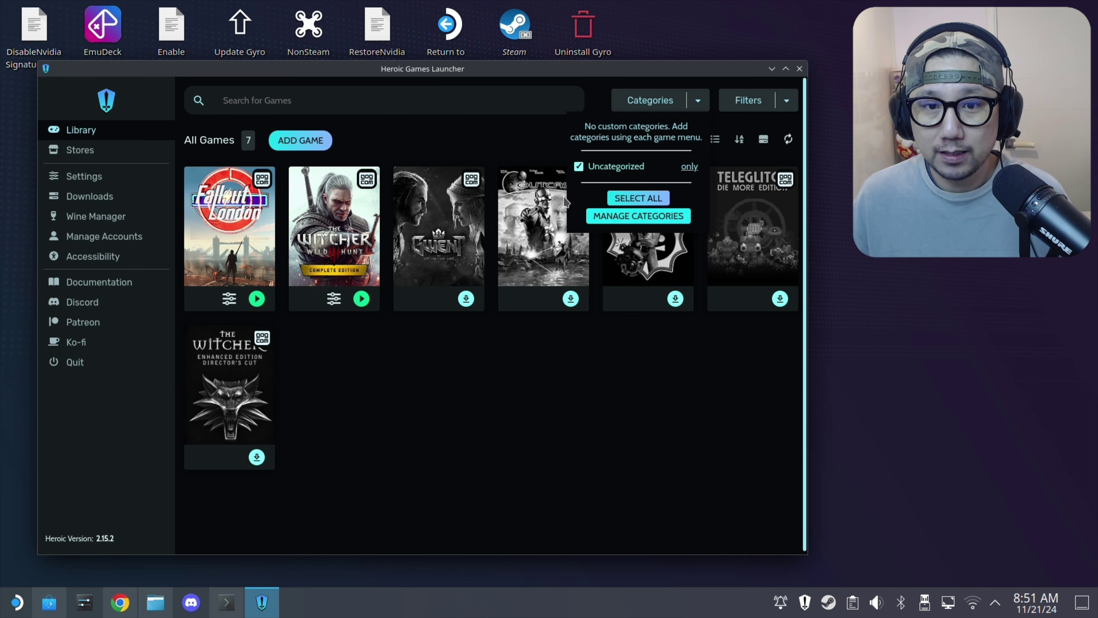
Try to launch The Witcher 3: Wild Hunt, accept its game update, and view the update in Heroic's downloads.
click(335, 229)
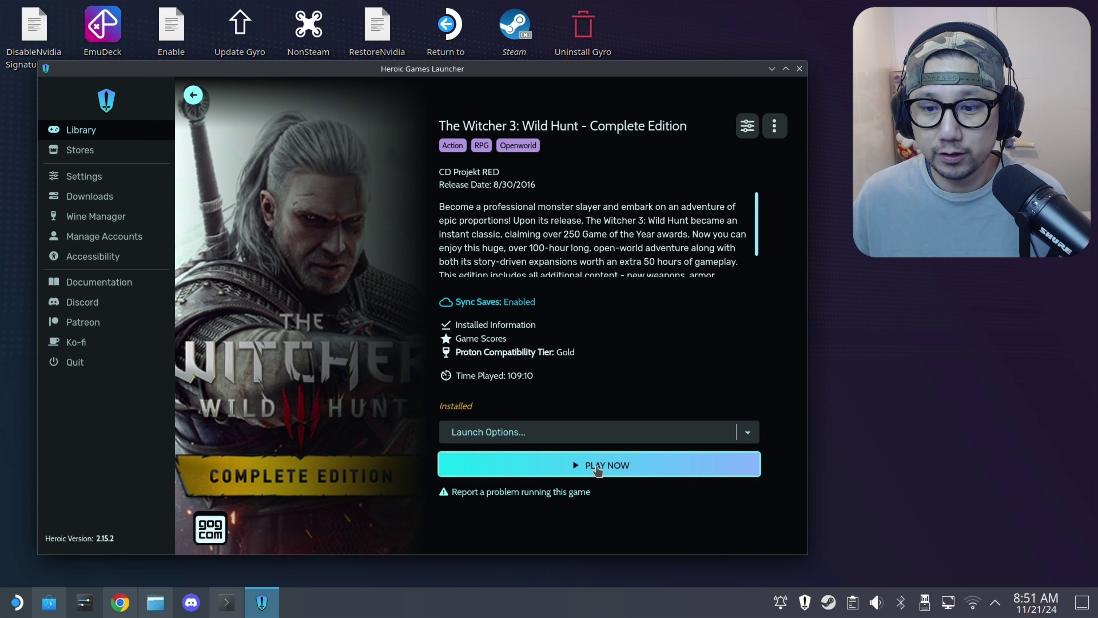
click(598, 467)
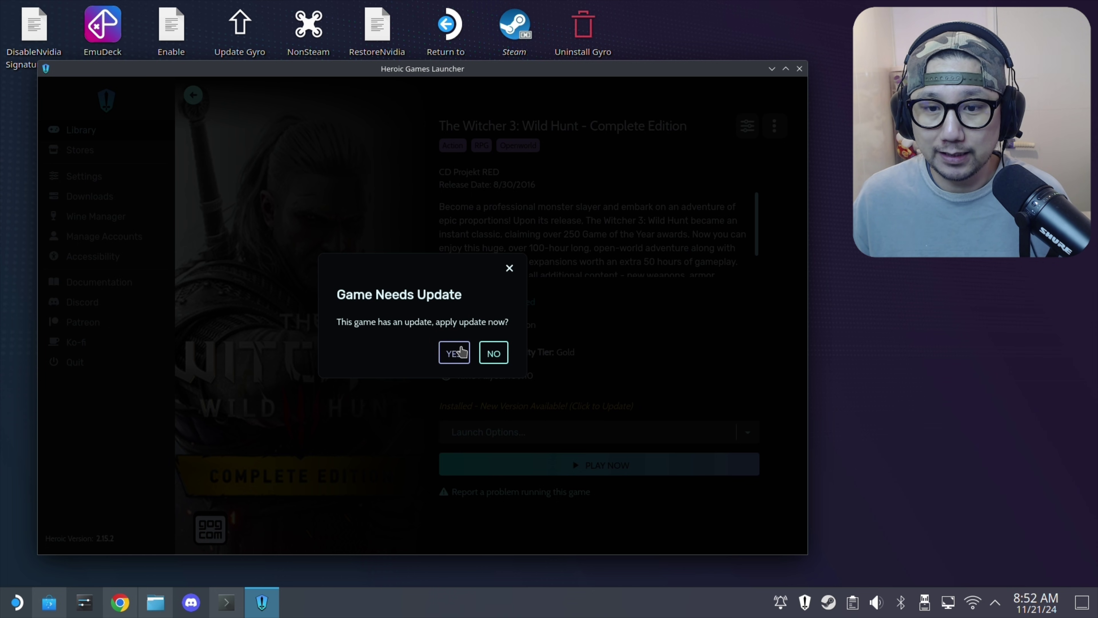
click(462, 352)
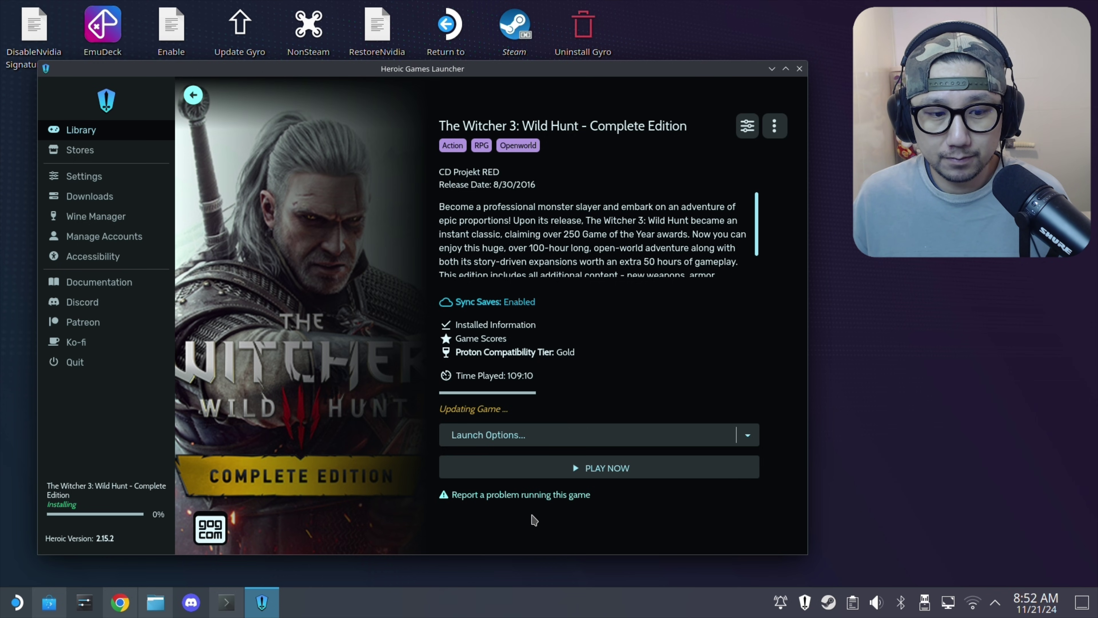
click(77, 506)
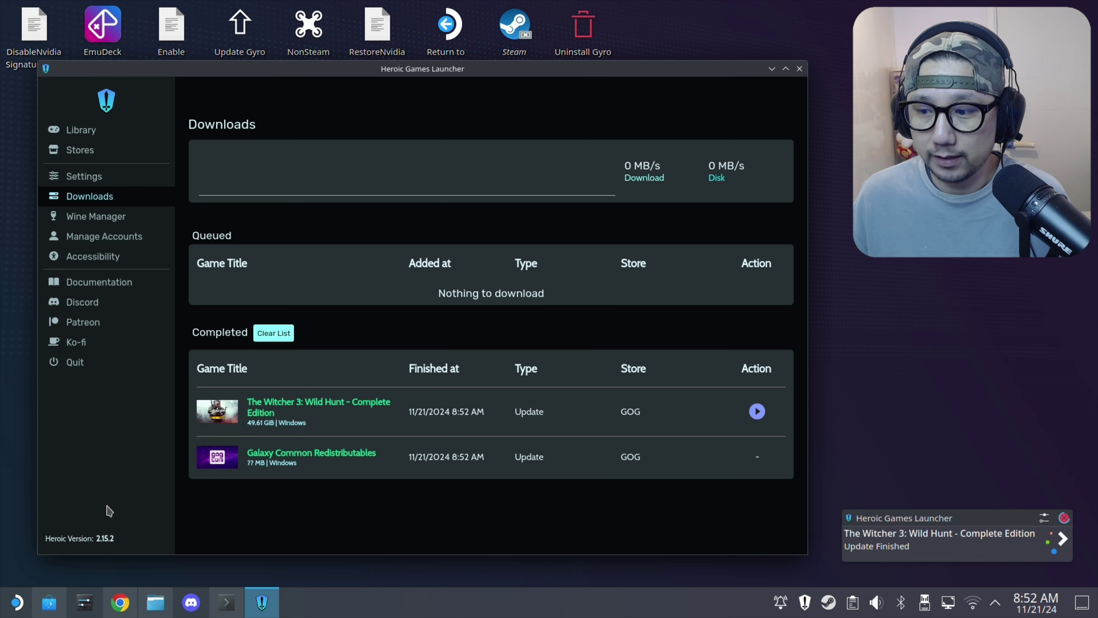
Open The Witcher 3: Wild Hunt - Complete Edition from the Heroic library, launch it and accept the game update.
click(71, 129)
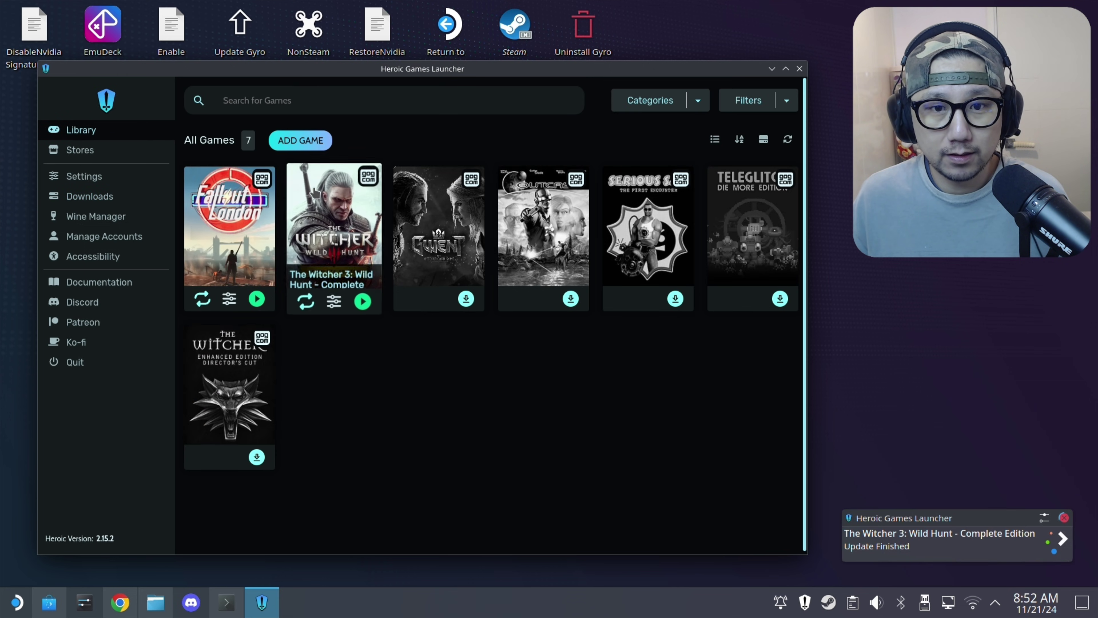
click(316, 193)
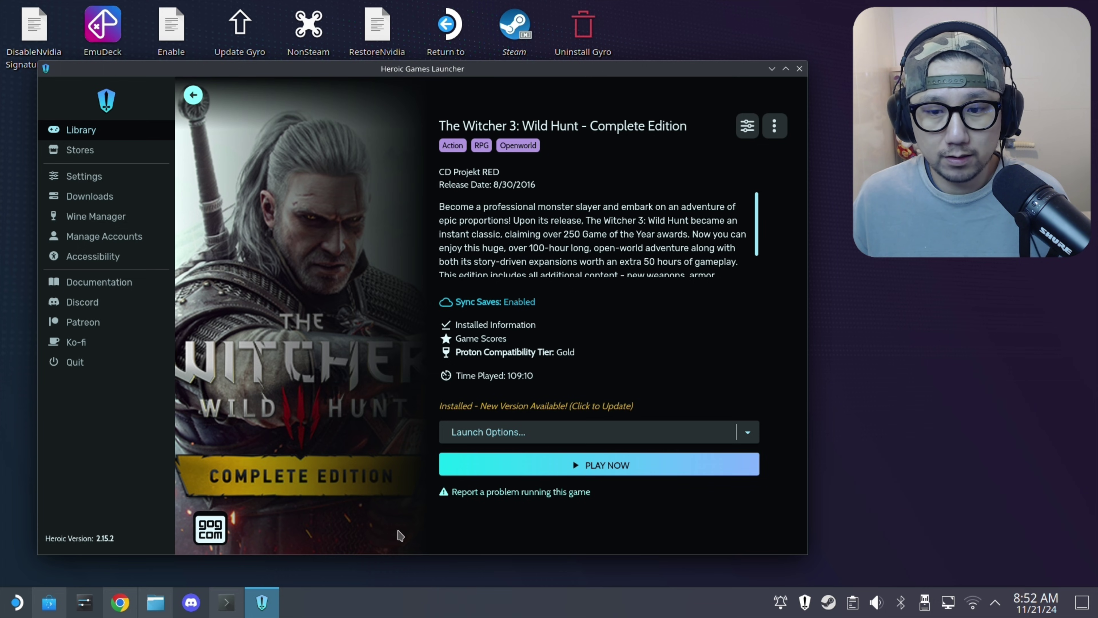
click(576, 473)
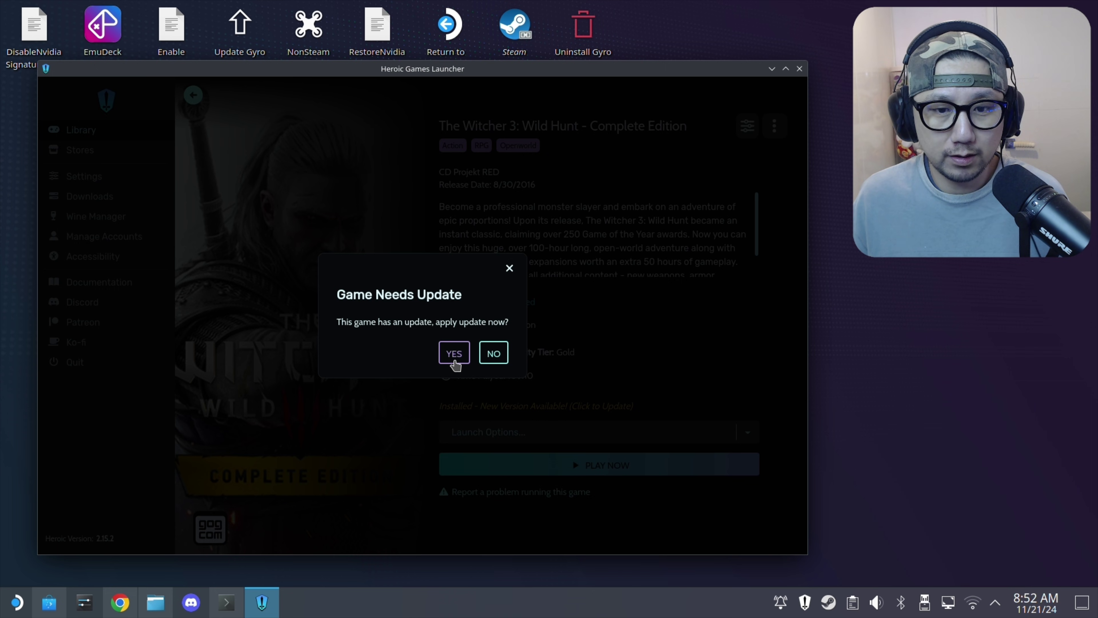
click(459, 359)
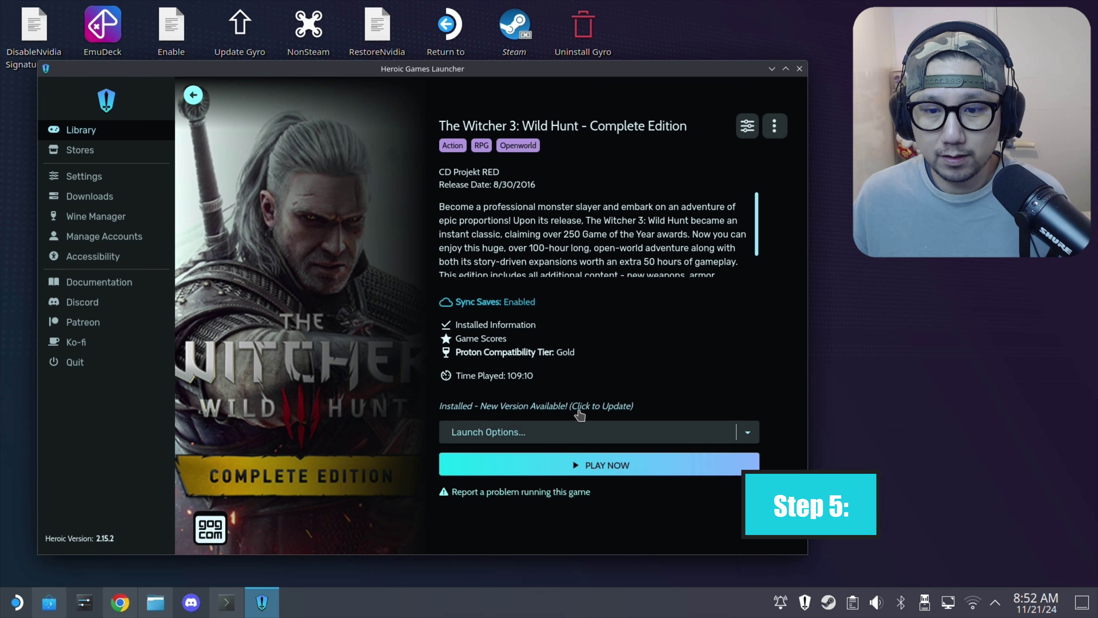
click(579, 409)
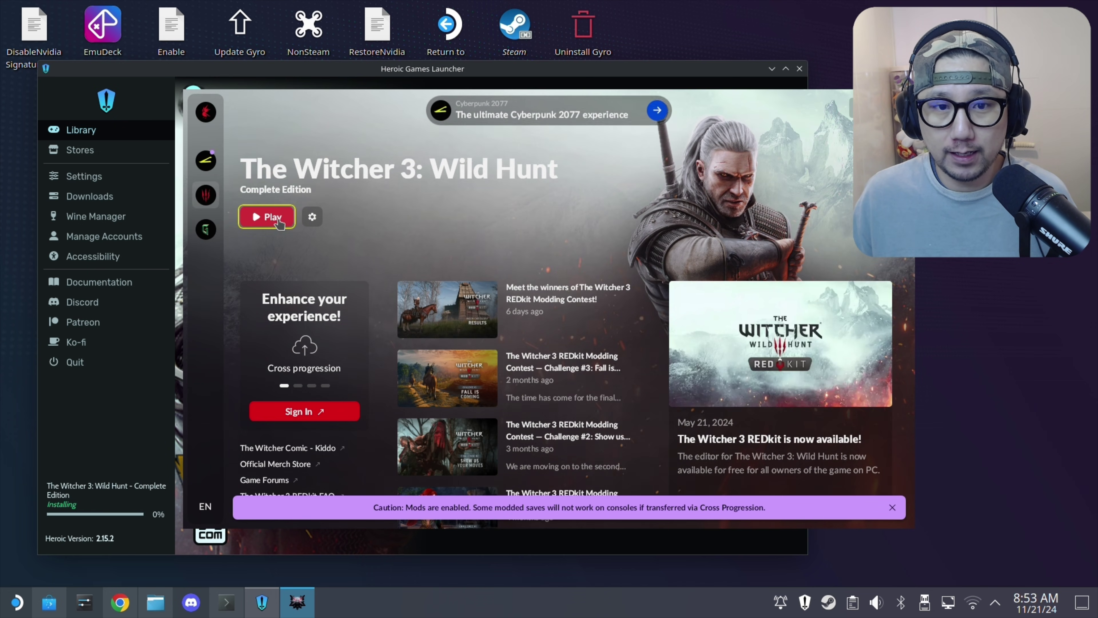
Start The Witcher 3 from its own launcher and skip the photosensitivity and copyright screens to reach the main menu.
click(277, 221)
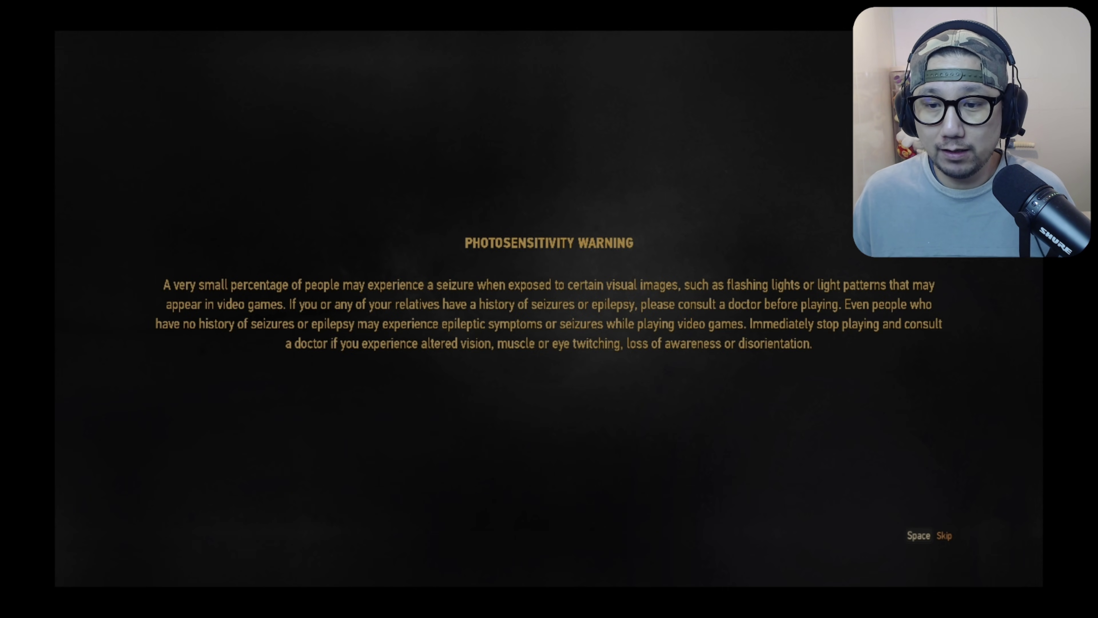
key(space)
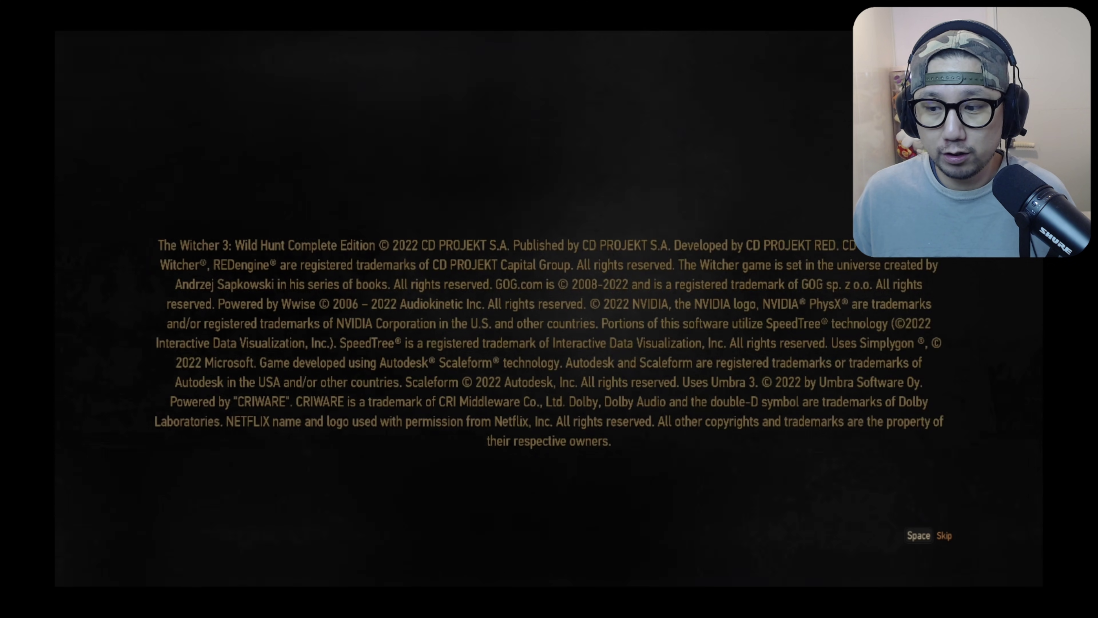
key(space)
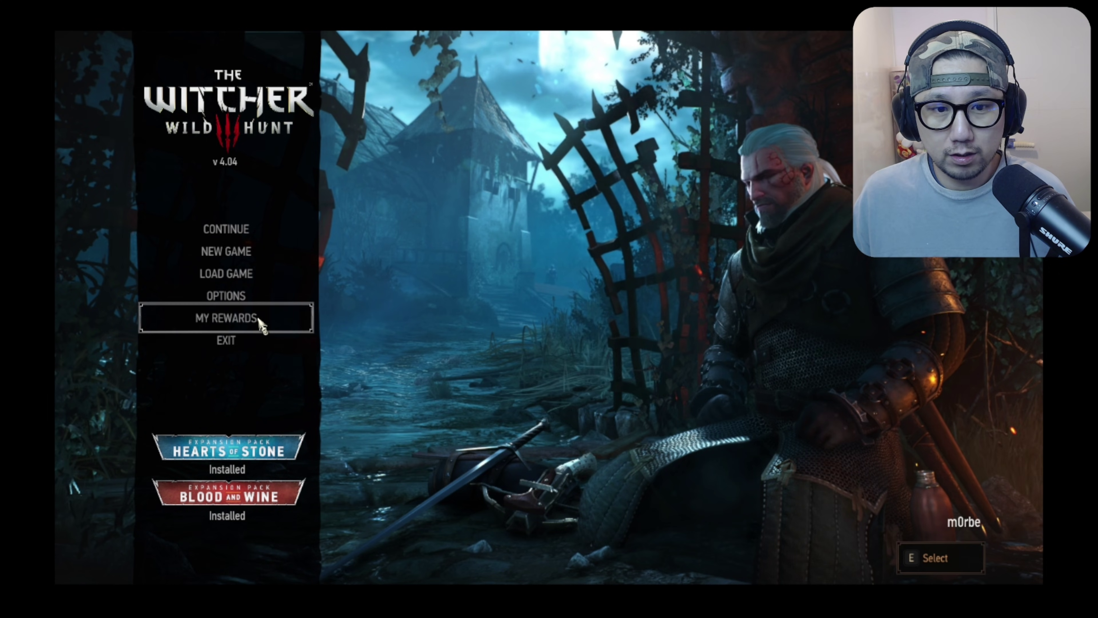
Turn on DLSS Frame Generation in the game's display options.
click(235, 296)
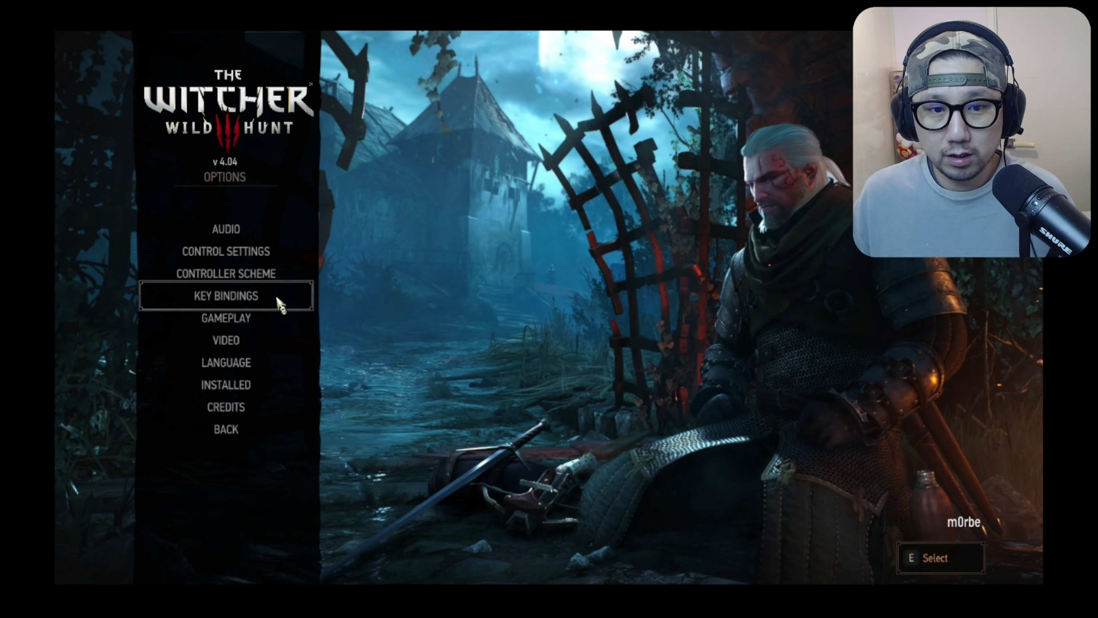
click(227, 344)
click(233, 325)
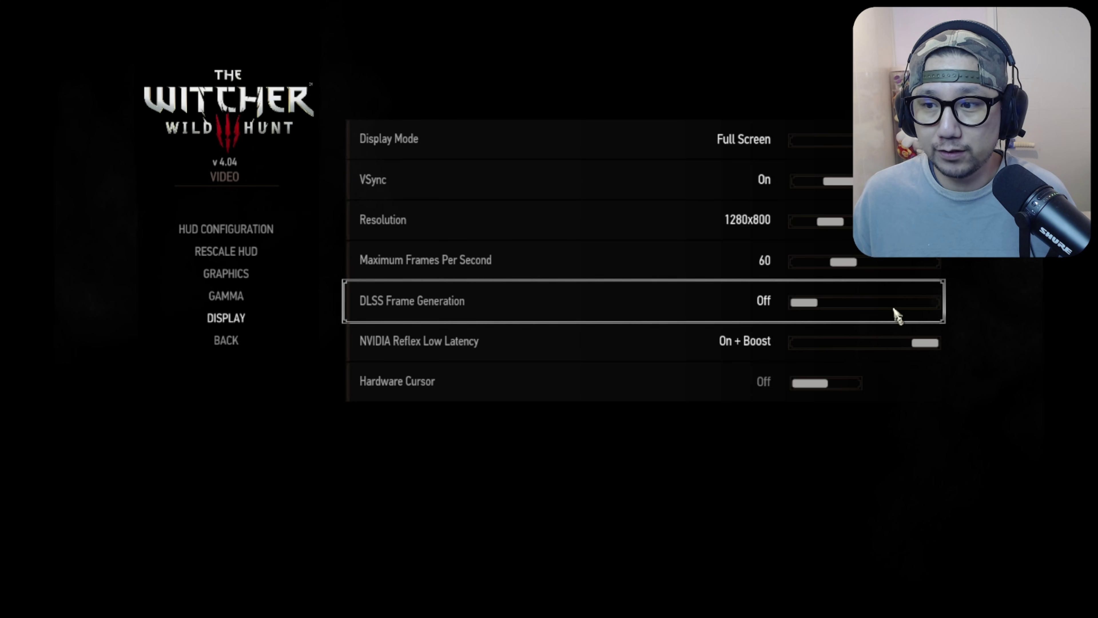
click(908, 305)
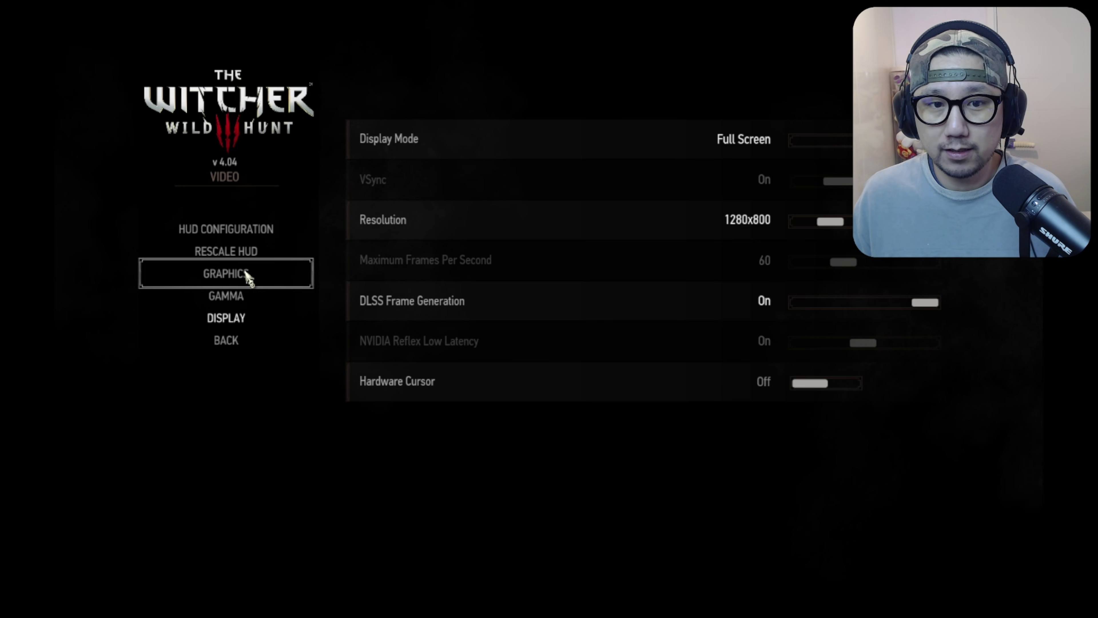
Set Anti-aliasing to DLSS in the game's graphics options and review the DLSS Quality and scaling entries.
click(274, 280)
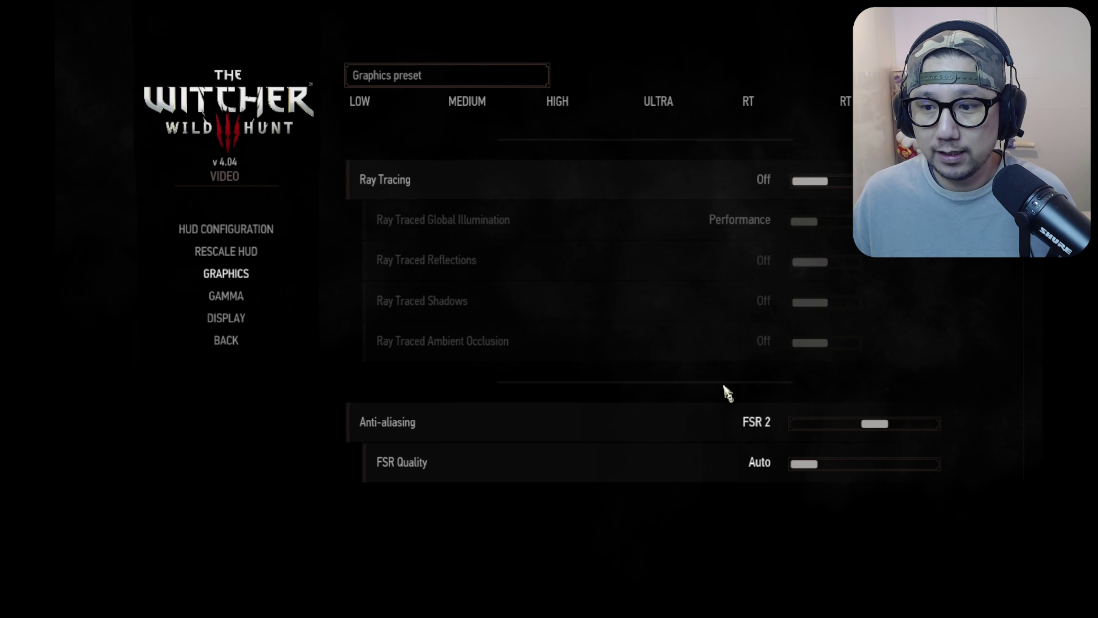
drag(884, 423, 932, 433)
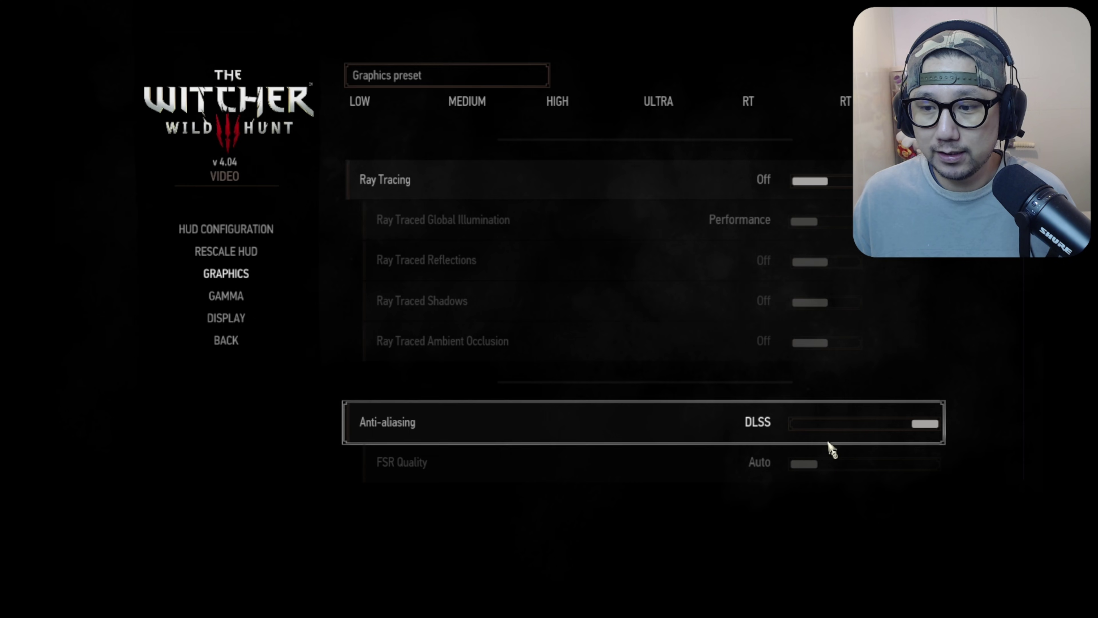
scroll(828, 446, down, 1)
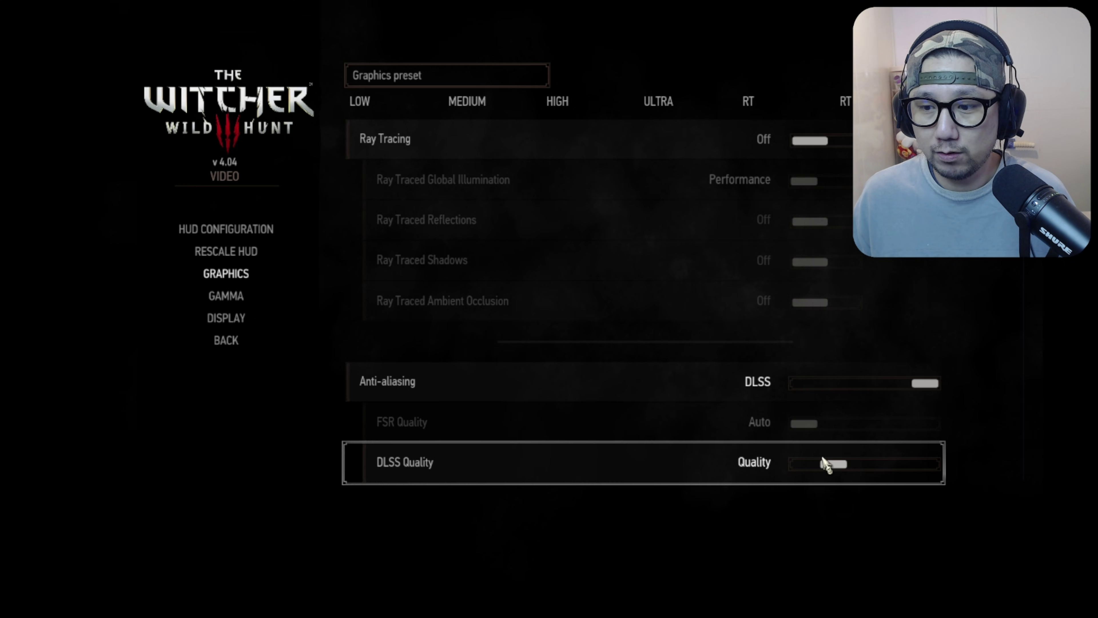
scroll(800, 450, down, 4)
scroll(657, 419, down, 2)
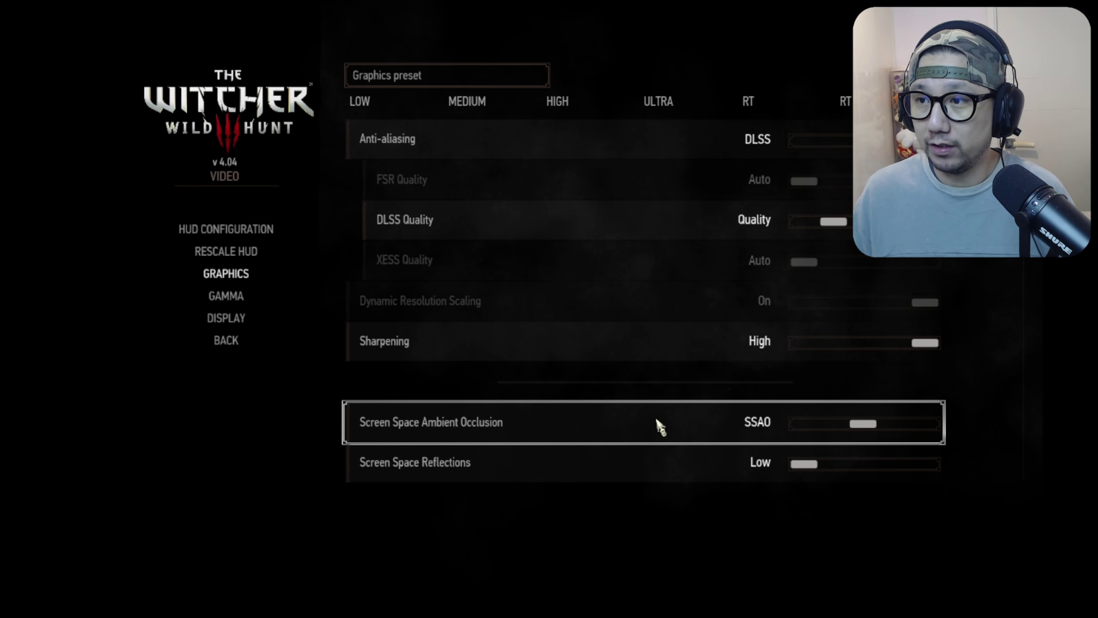
Leave the video options for the main menu and exit The Witcher 3.
click(289, 348)
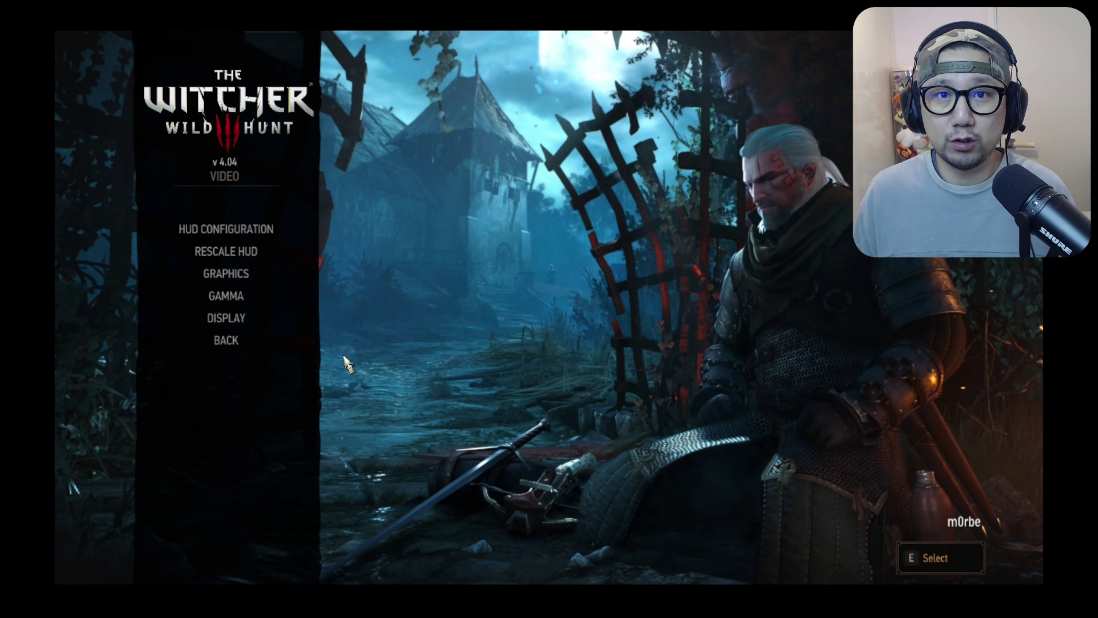
click(271, 344)
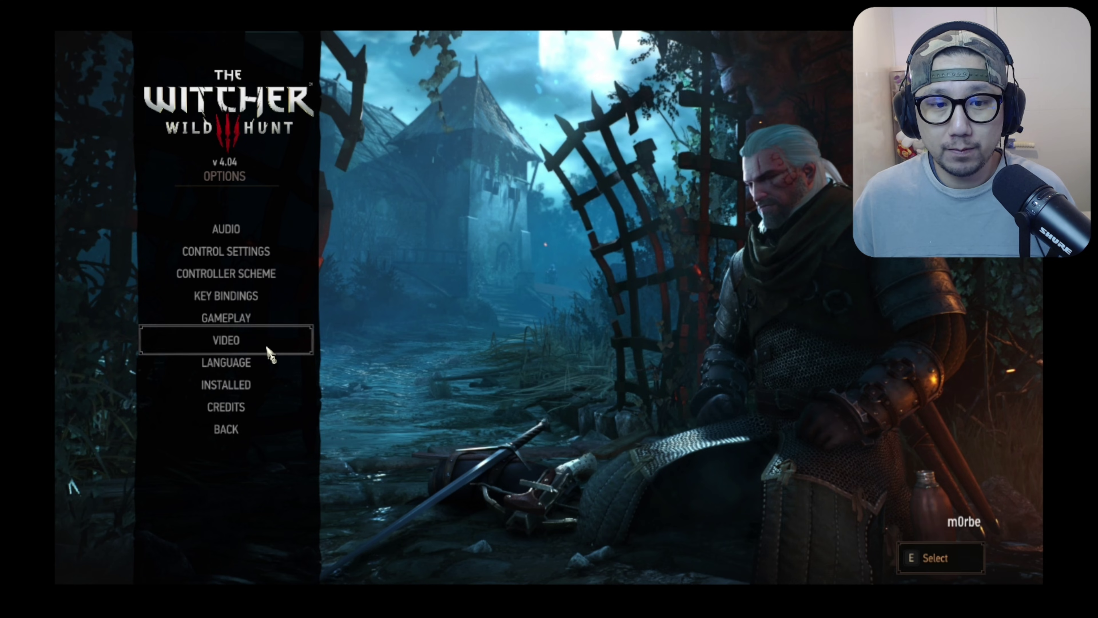
click(237, 430)
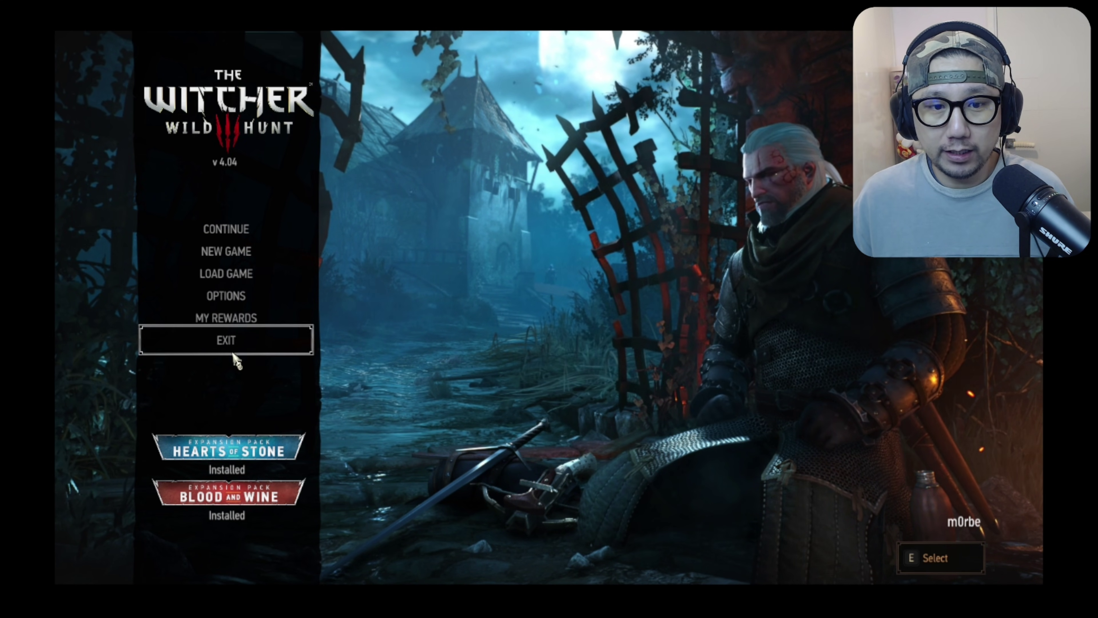
click(232, 353)
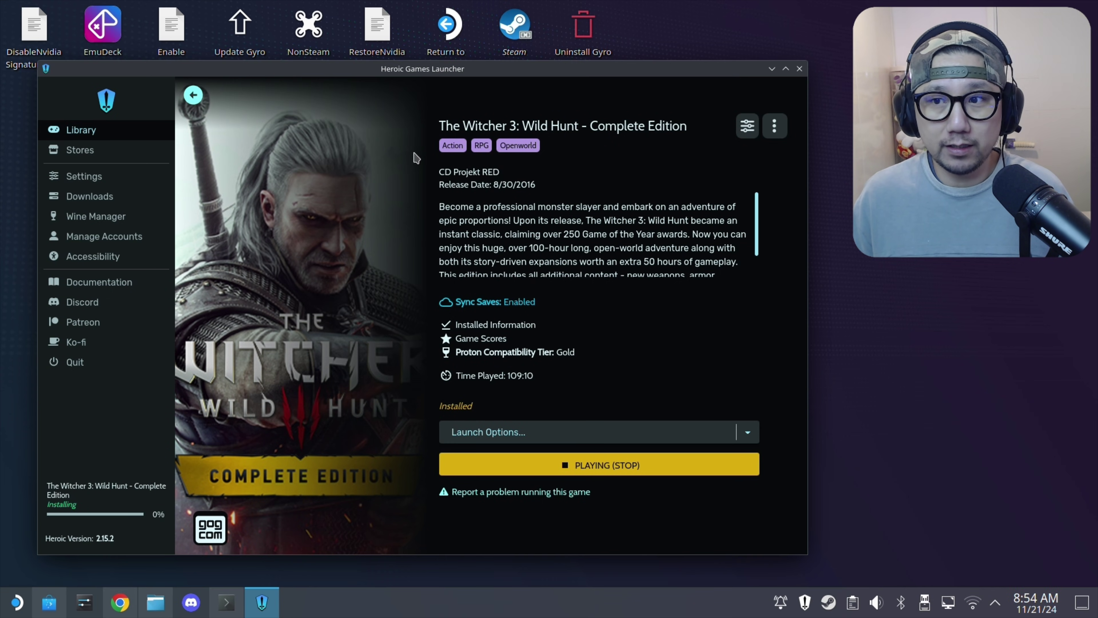
Enter /home/deck/fgmod/fgmod as a new wrapper command in the advanced settings of Fallout: London.
click(195, 95)
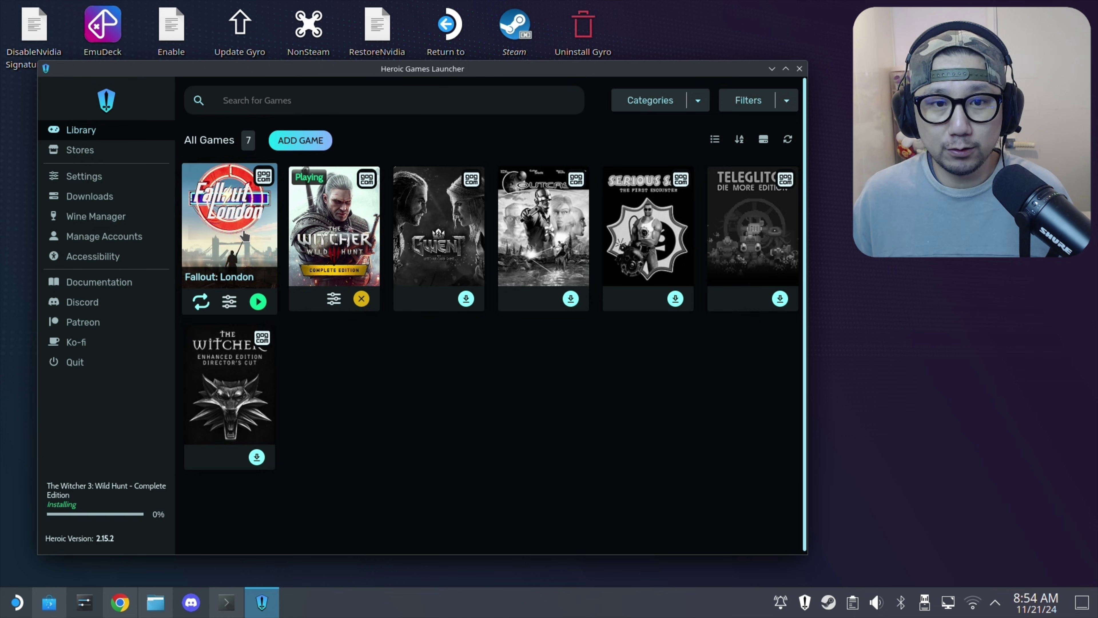
click(245, 234)
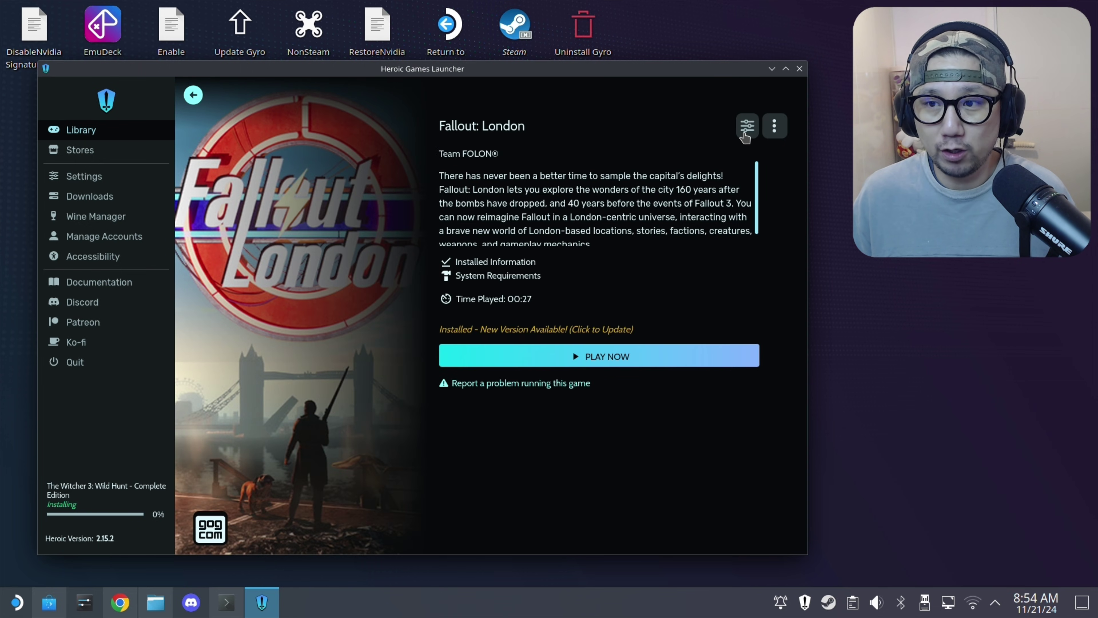
click(746, 129)
click(345, 220)
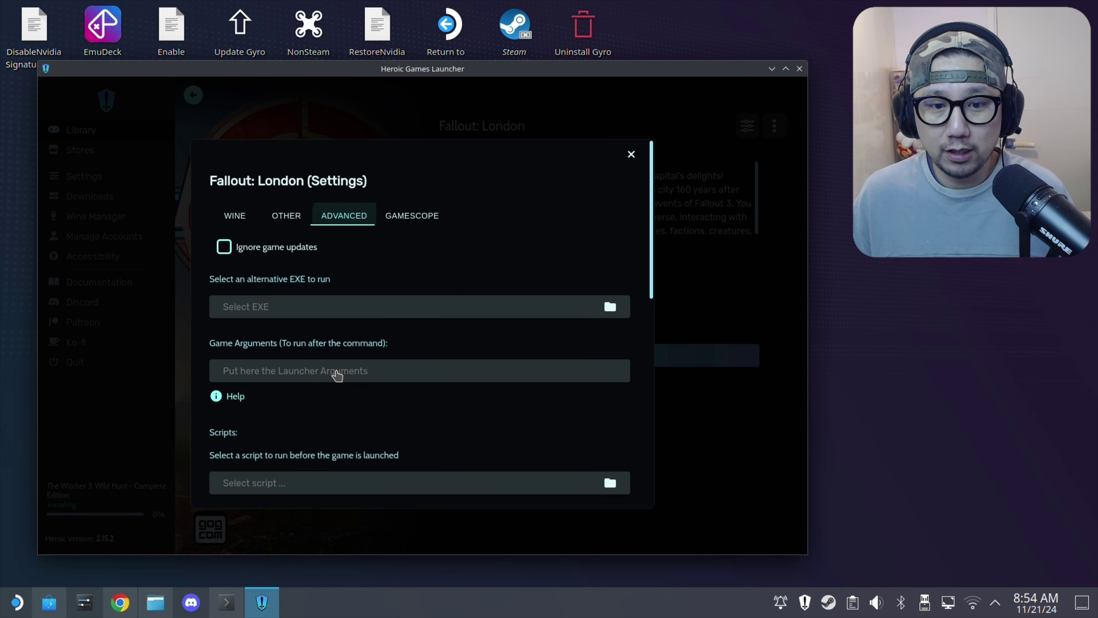
scroll(320, 389, down, 3)
scroll(310, 403, down, 2)
click(242, 391)
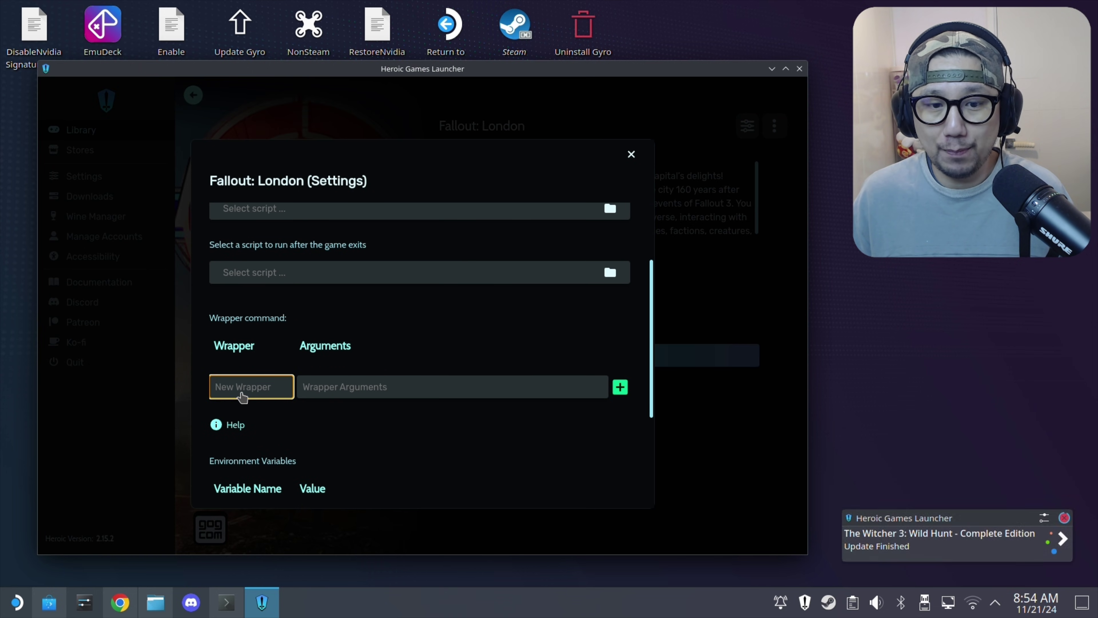
text(/home/deck/fgmod/fgmod)
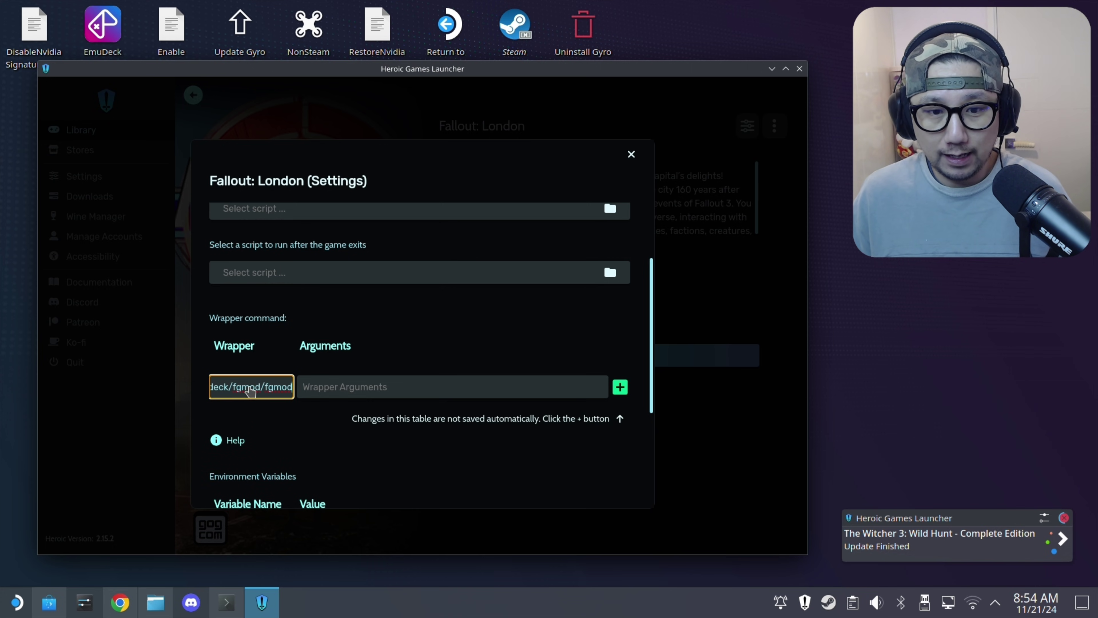
Check the wrapper path against the Heroic instructions in Konsole, minimize Konsole, and clear the wrapper entry for Fallout: London.
mouse_move(245, 391)
mouse_down()
mouse_move(190, 393)
mouse_move(262, 389)
mouse_up()
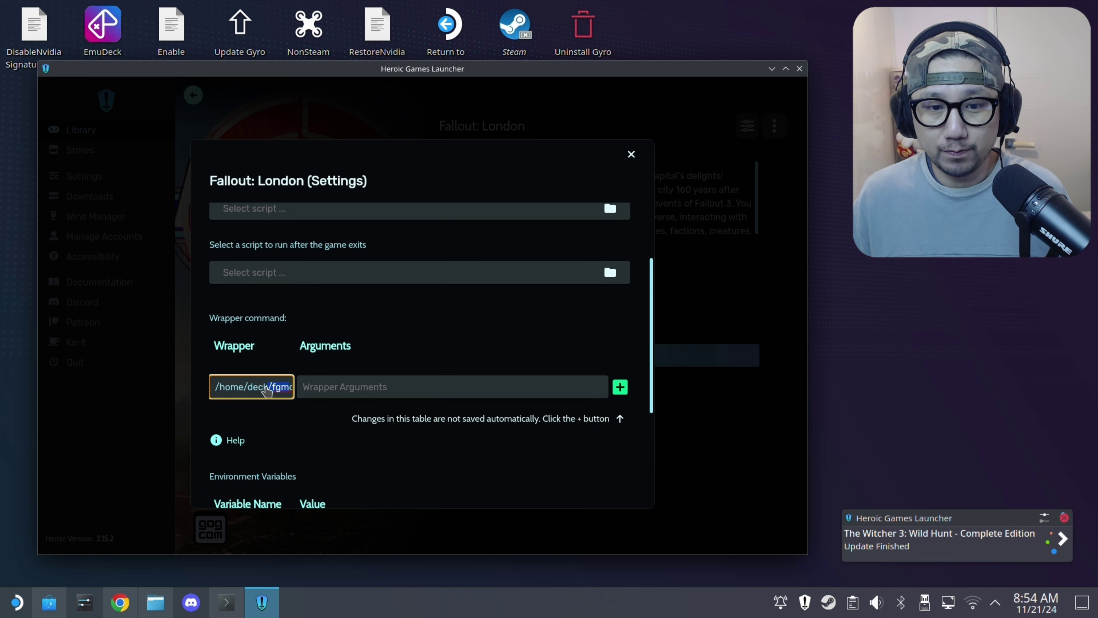
click(266, 390)
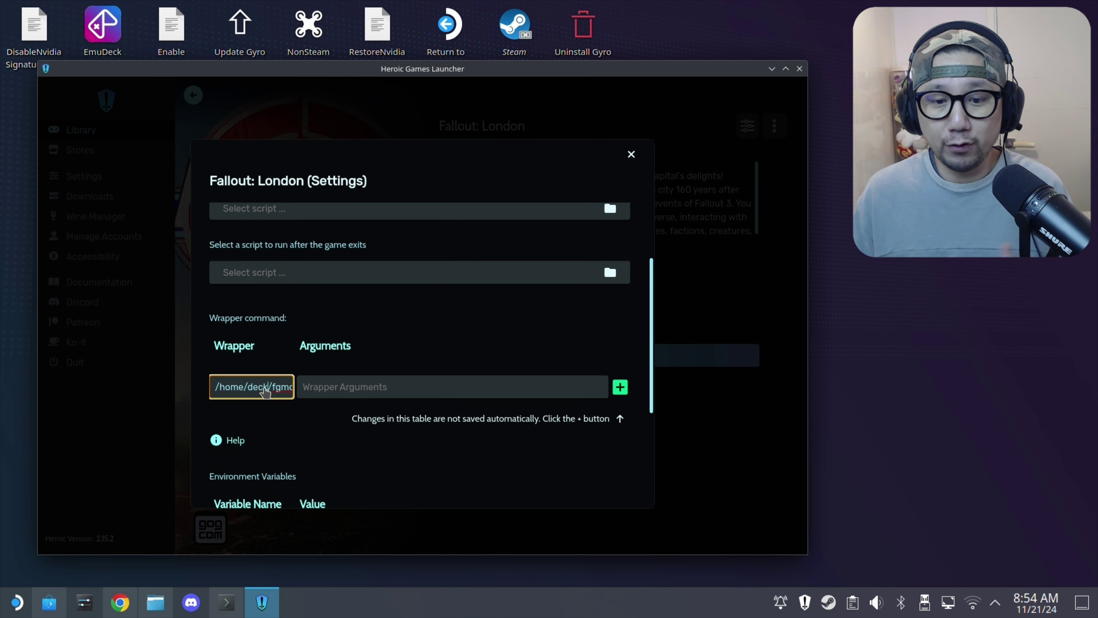
click(226, 602)
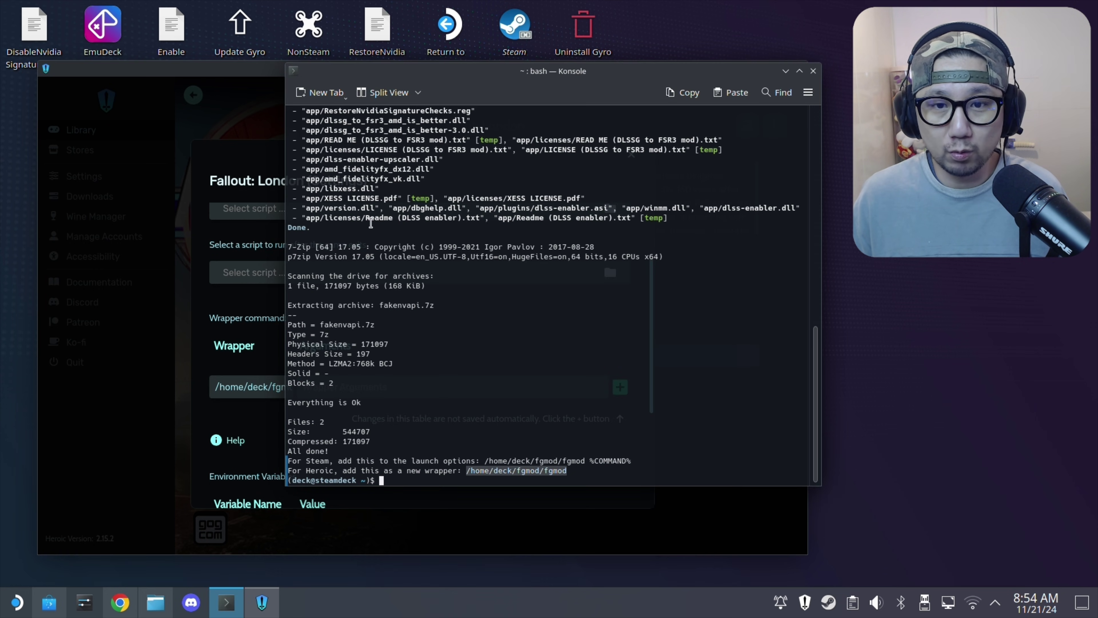
click(785, 71)
triple_click(263, 386)
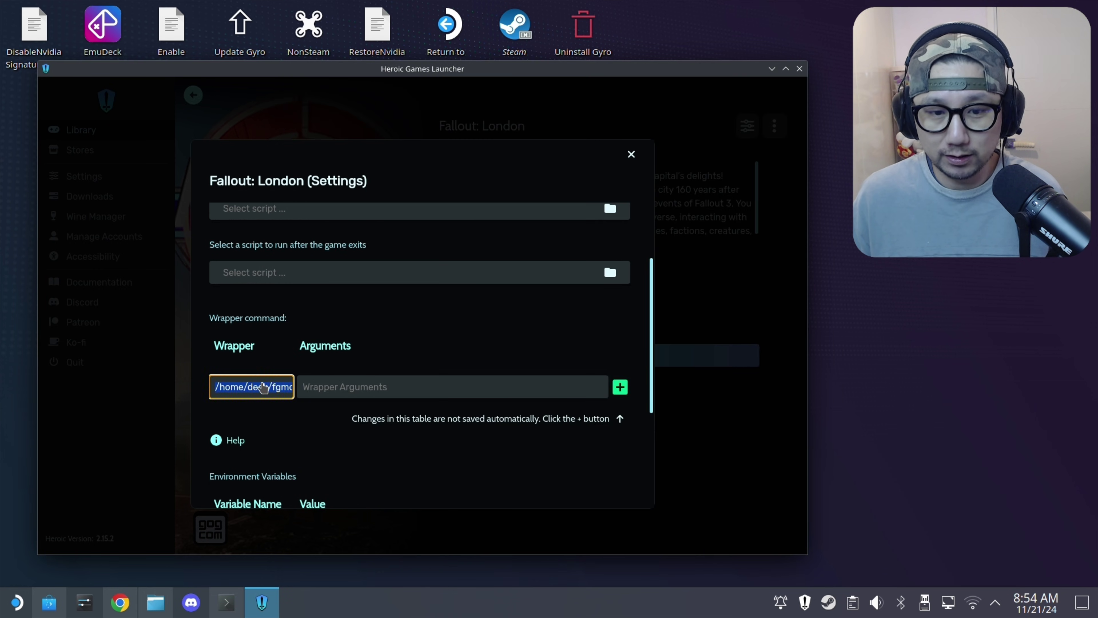
key(BackSpace)
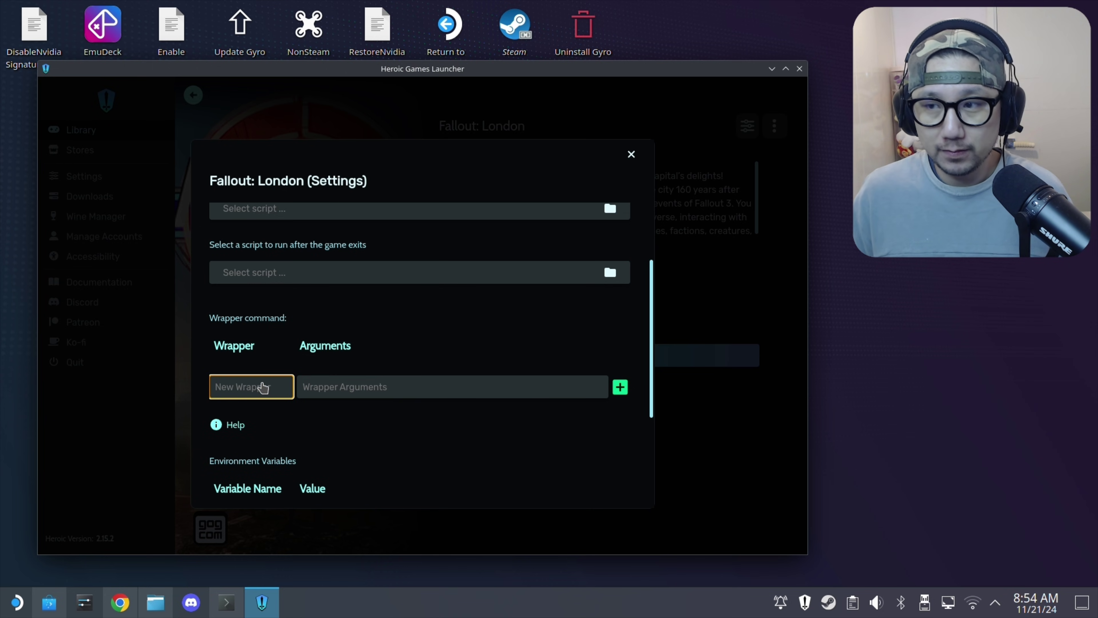